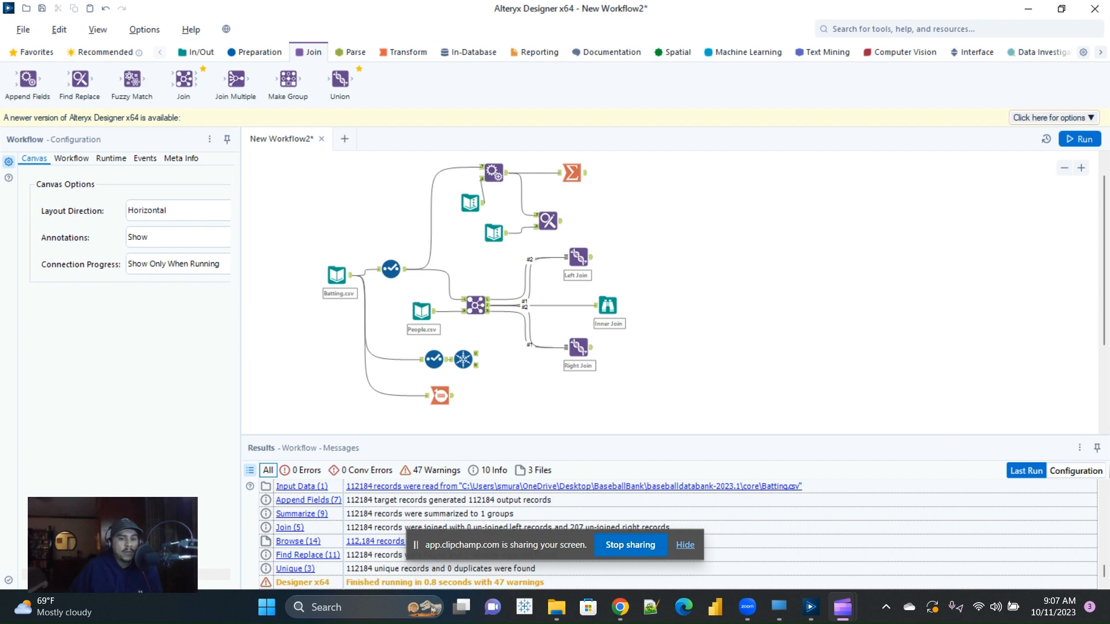
# Step: Examine the Batting.csv input records across all fields in an enlarged results view, and restore the view's size
pyautogui.click(391, 269)
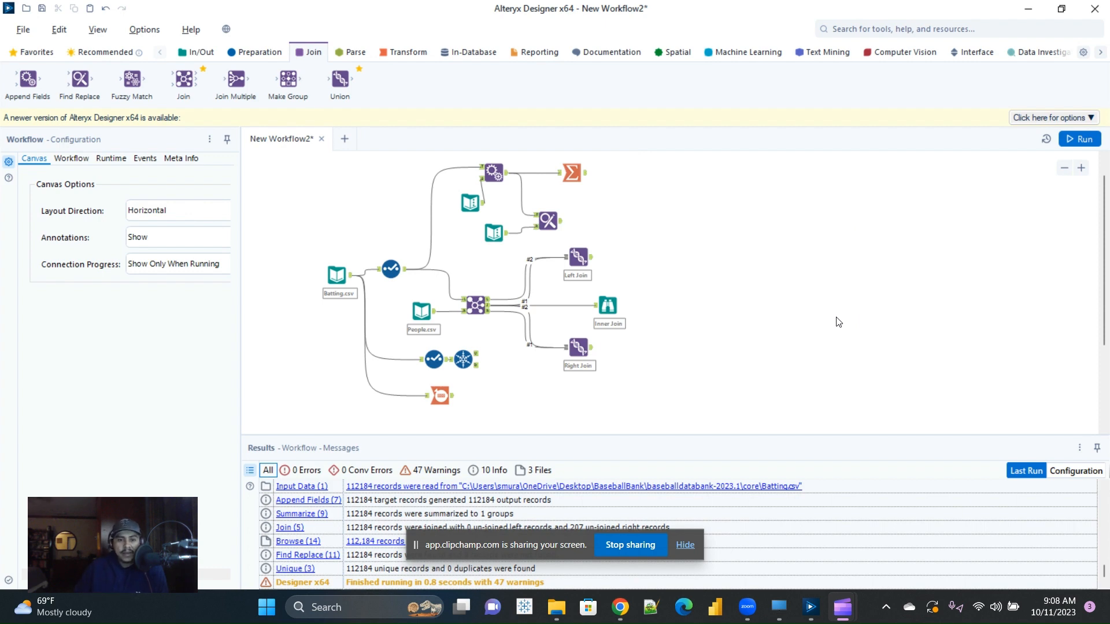
pyautogui.press('Tab')
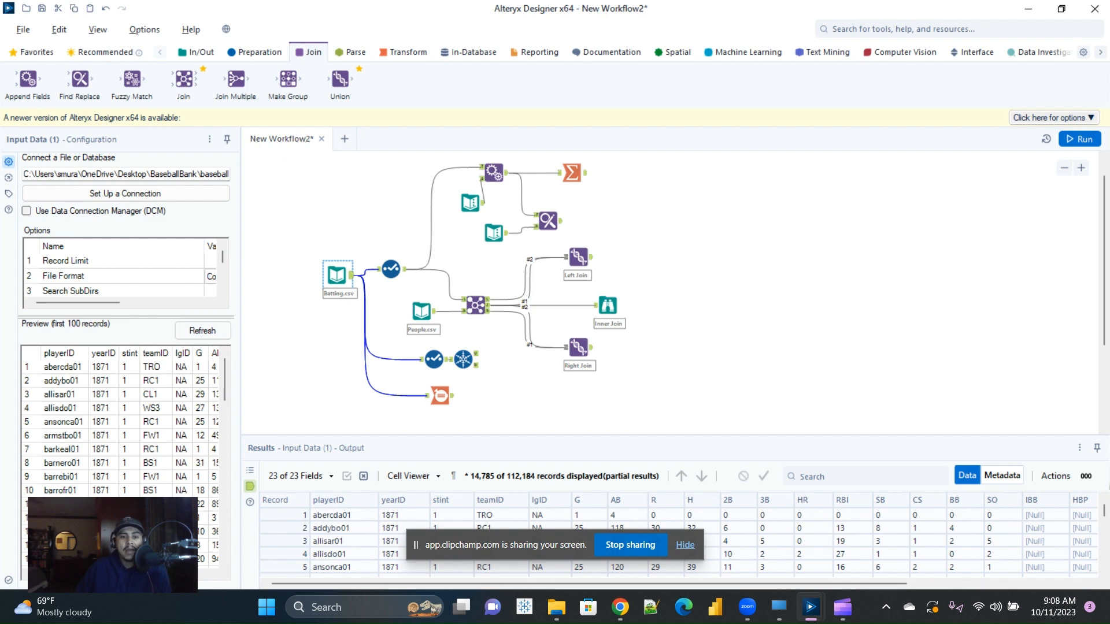
pyautogui.moveTo(307, 435); pyautogui.dragTo(306, 257)
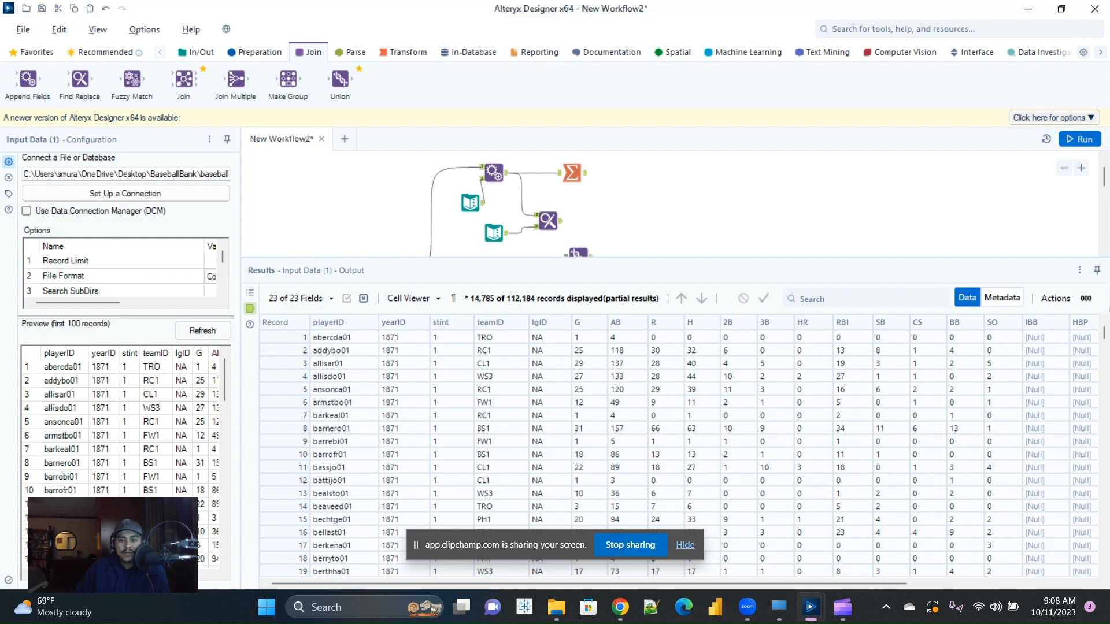
pyautogui.moveTo(589, 584); pyautogui.dragTo(590, 583)
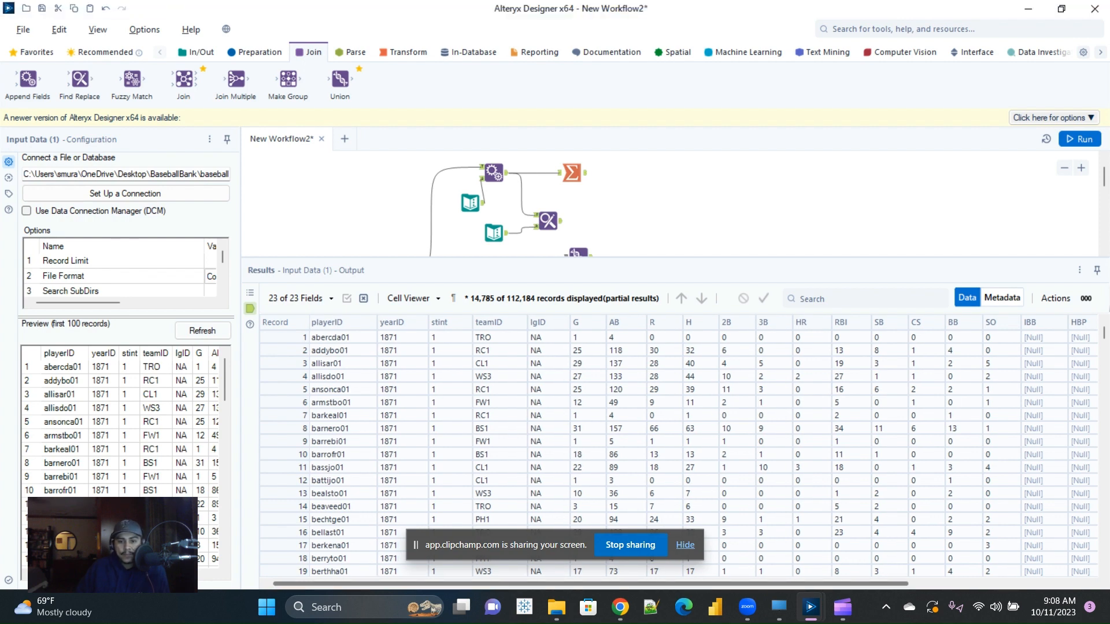
pyautogui.click(548, 220)
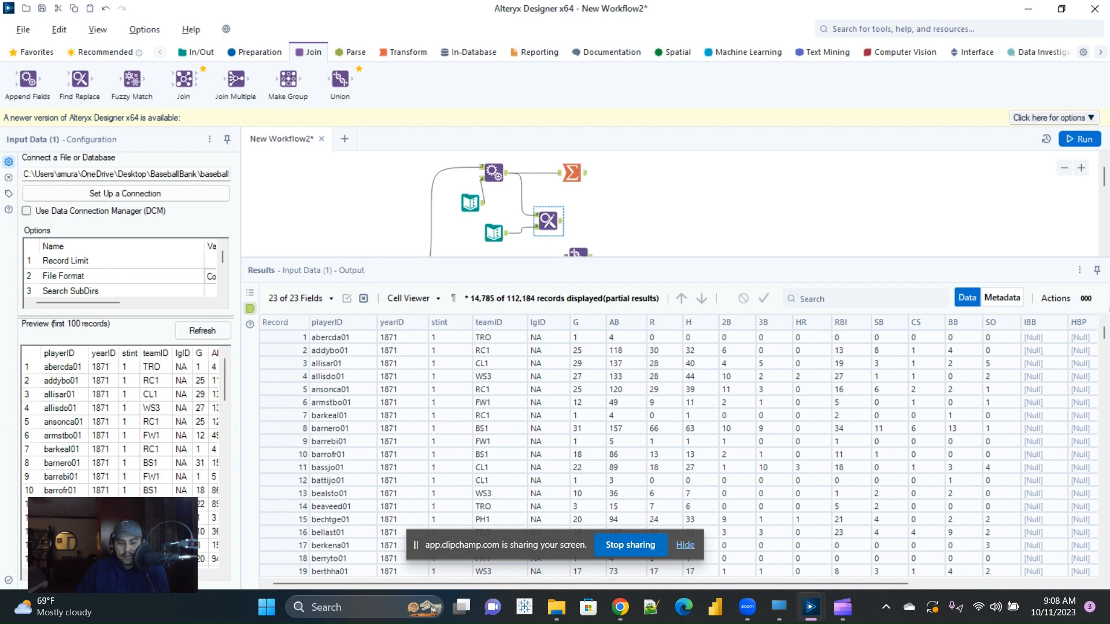
pyautogui.moveTo(620, 607)
pyautogui.moveTo(601, 584); pyautogui.dragTo(781, 584)
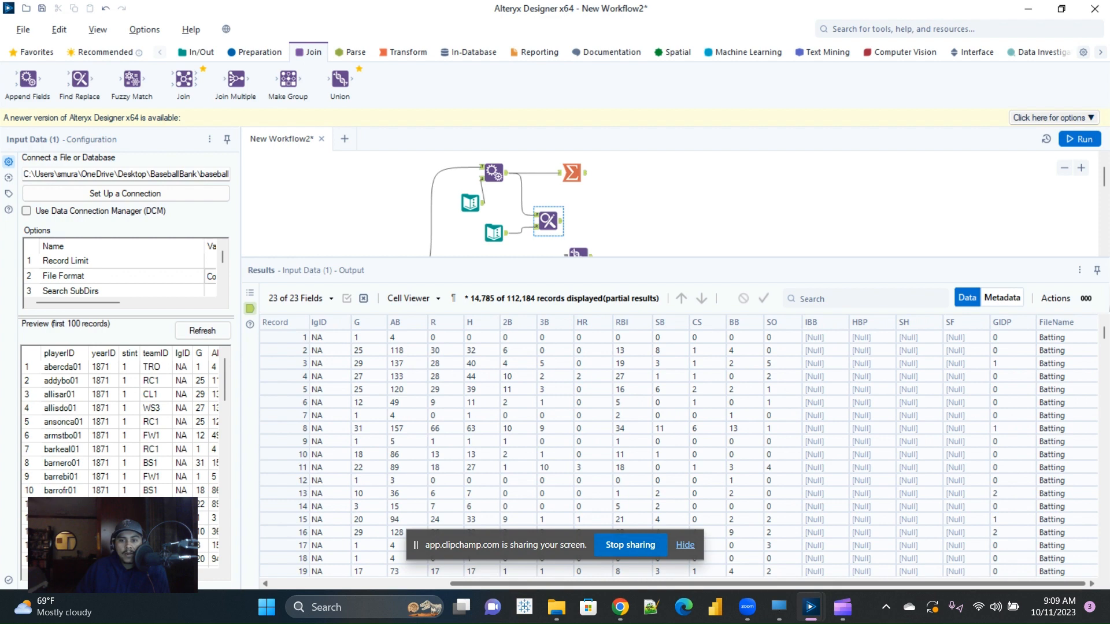
pyautogui.moveTo(780, 584); pyautogui.dragTo(601, 583)
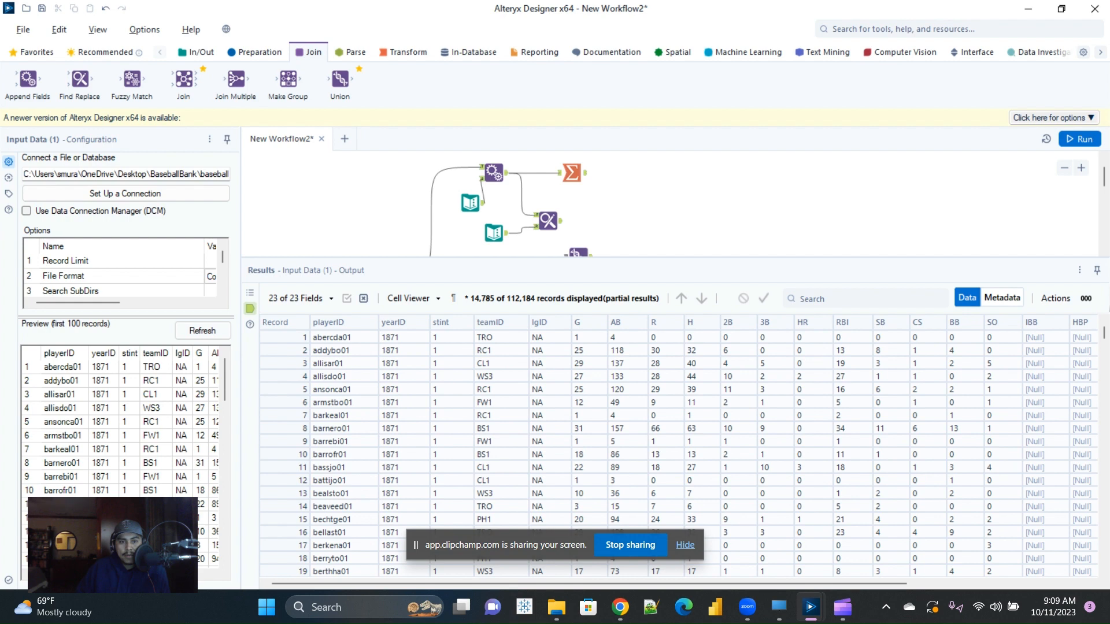
pyautogui.moveTo(636, 258); pyautogui.dragTo(636, 395)
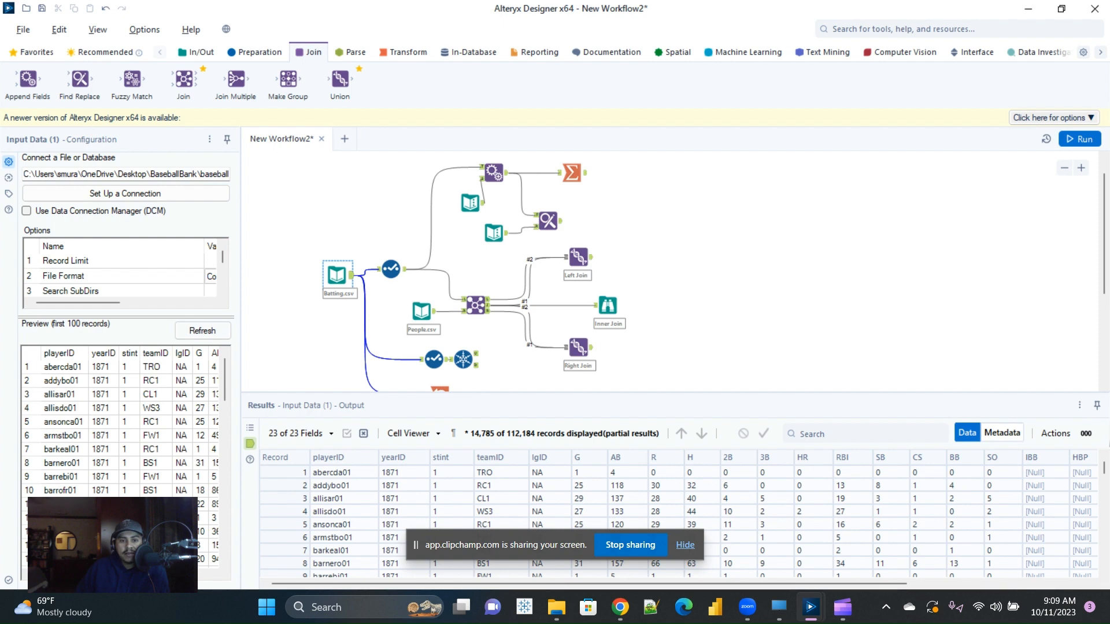
pyautogui.moveTo(636, 395); pyautogui.dragTo(636, 435)
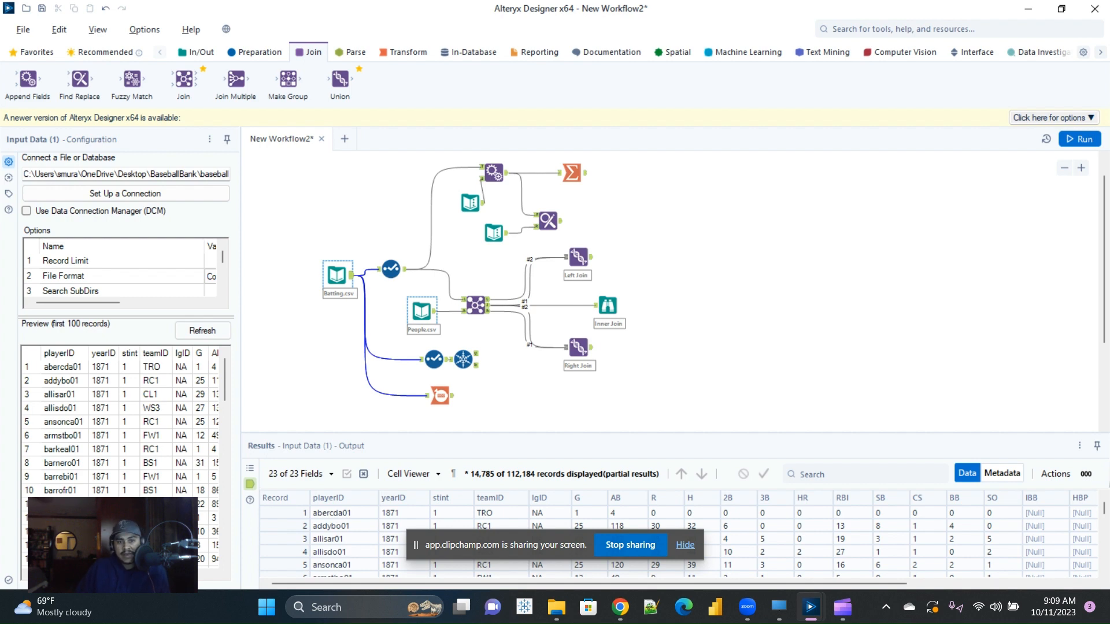
# Step: Examine the People.csv input records, looking across the birth, death, name and career fields
pyautogui.click(421, 312)
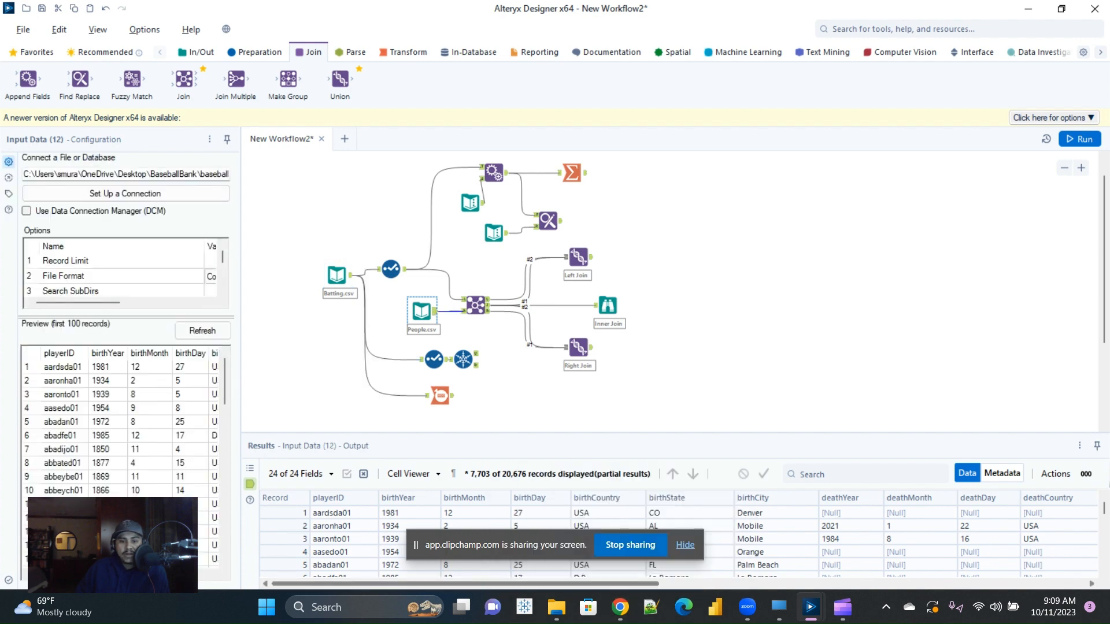
pyautogui.hscroll(6, 675, 539)
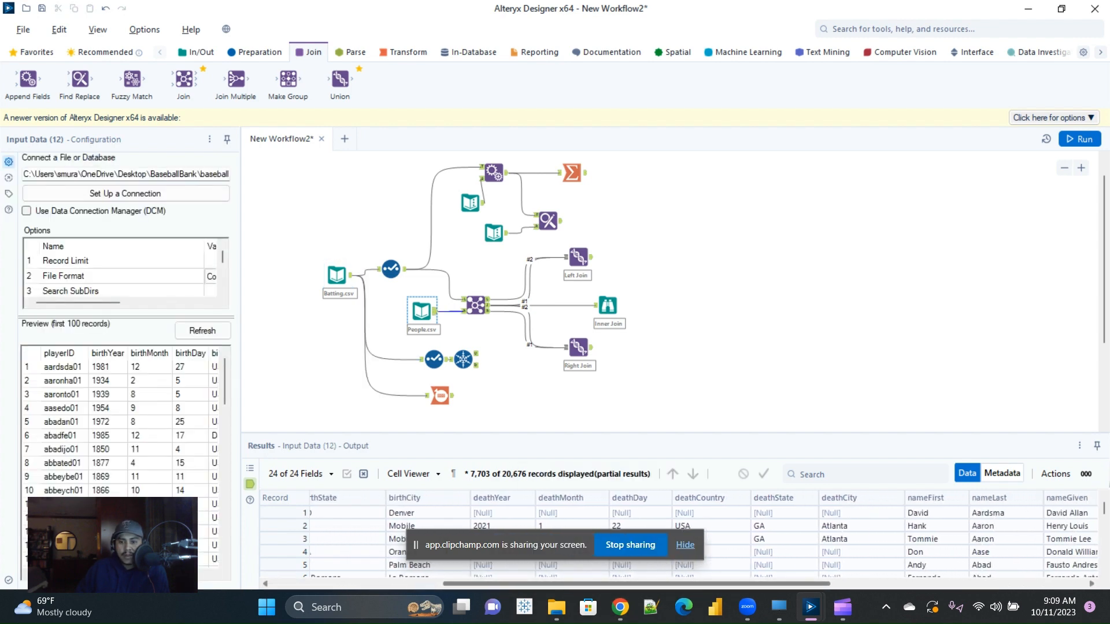
pyautogui.hscroll(3, 675, 539)
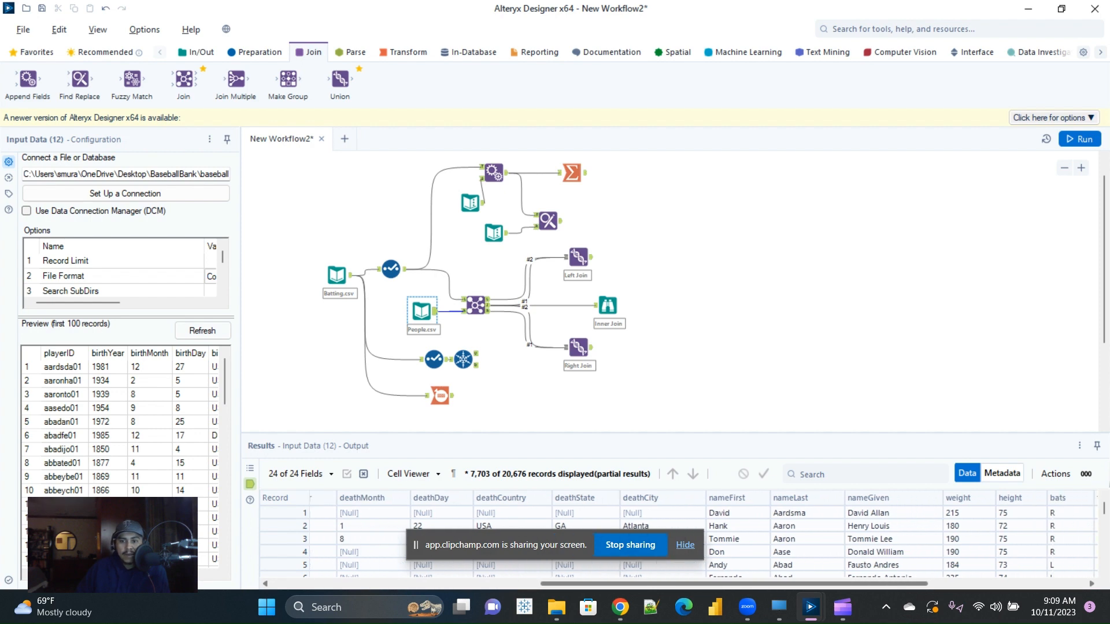
pyautogui.hscroll(-4, 674, 539)
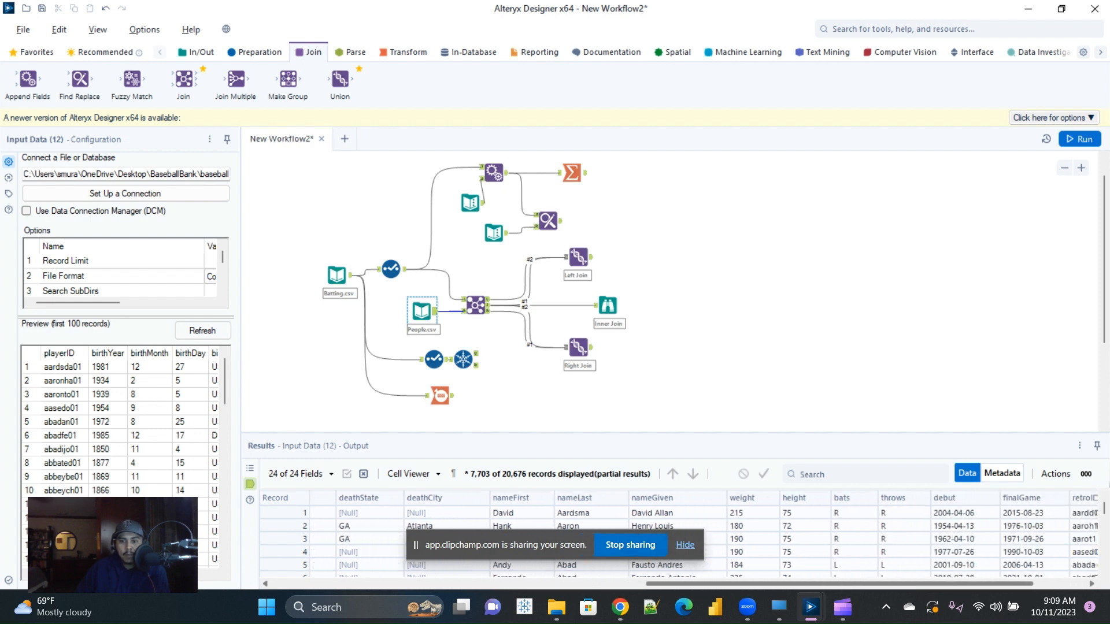
pyautogui.hscroll(-4, 675, 539)
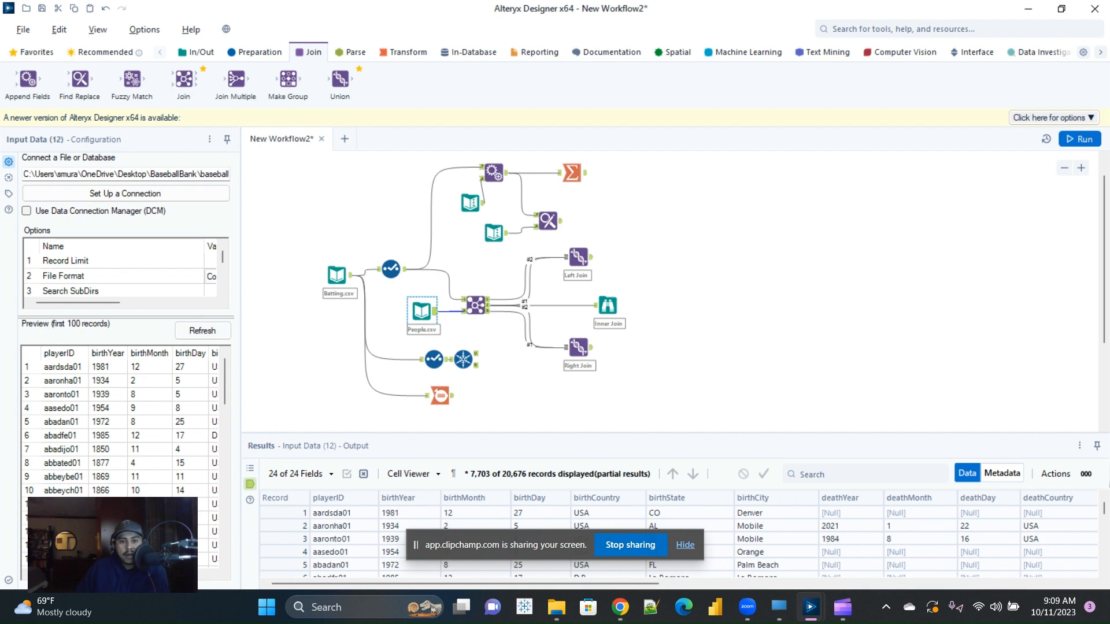
# Step: Review the Join tool's playerID field matching and run the workflow, dismissing the completion message
pyautogui.click(476, 305)
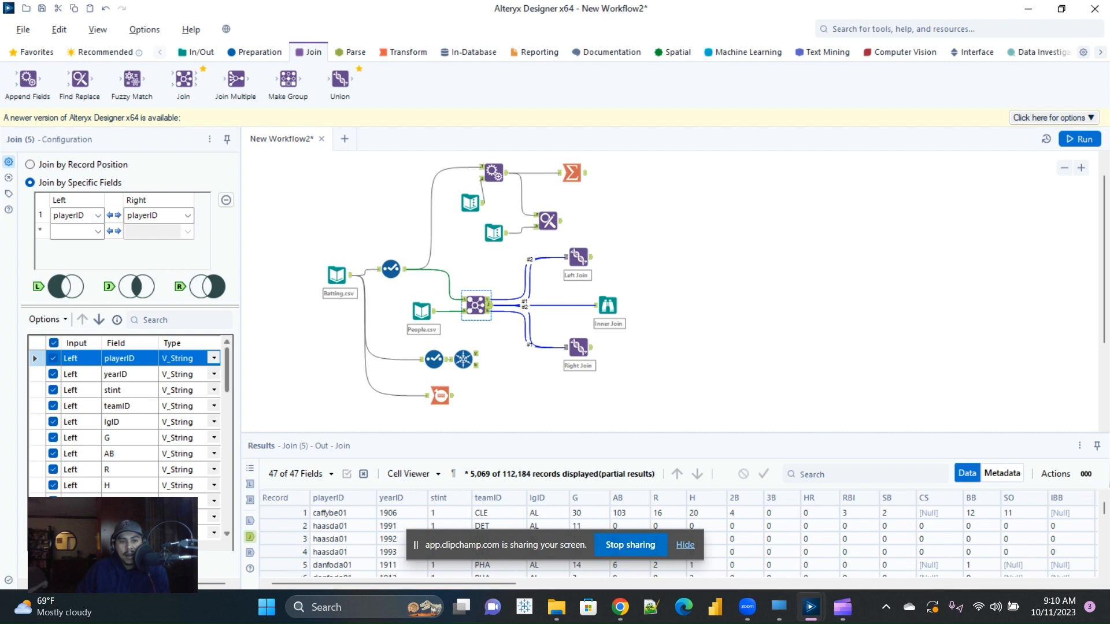
pyautogui.moveTo(227, 370)
pyautogui.mouseDown()
pyautogui.moveTo(227, 505)
pyautogui.moveTo(227, 370)
pyautogui.mouseUp()
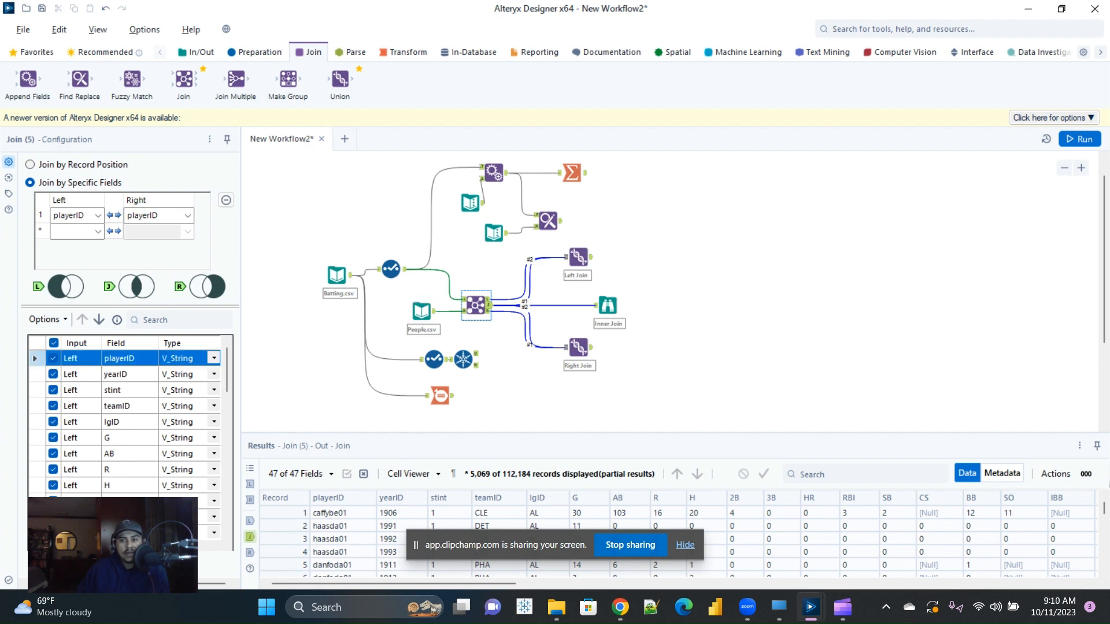
pyautogui.click(1080, 139)
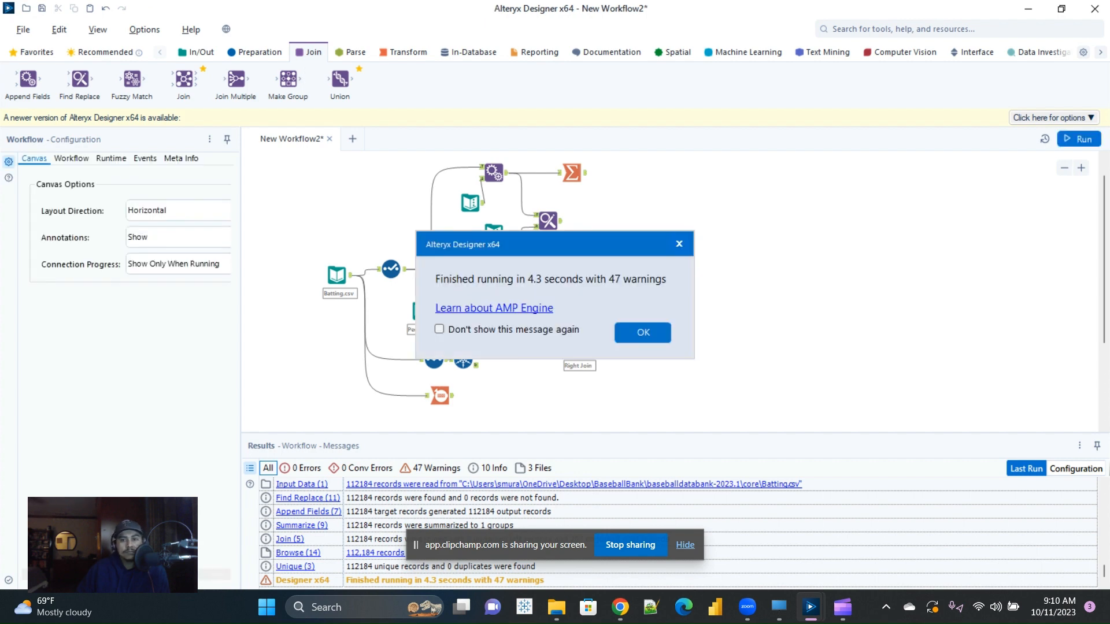
pyautogui.press('Return')
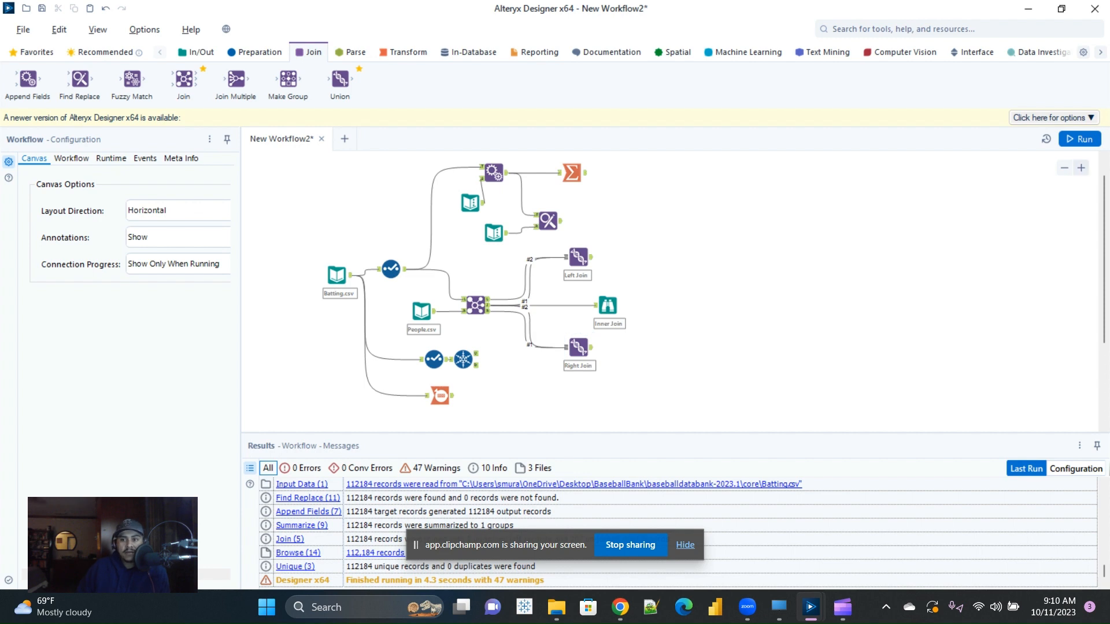
# Step: Examine the Join tool up close, including its L and R inputs and its L, J and R outputs
pyautogui.click(1081, 168)
pyautogui.click(1081, 167)
pyautogui.click(1081, 168)
pyautogui.click(1081, 167)
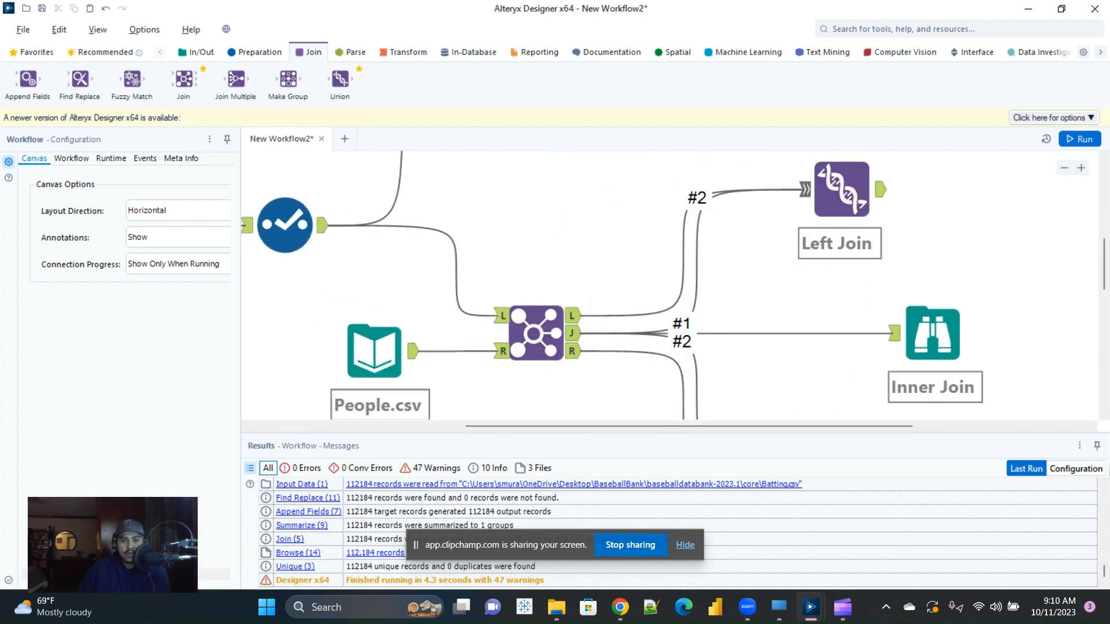
pyautogui.scroll(-2, 670, 285)
pyautogui.scroll(1, 671, 286)
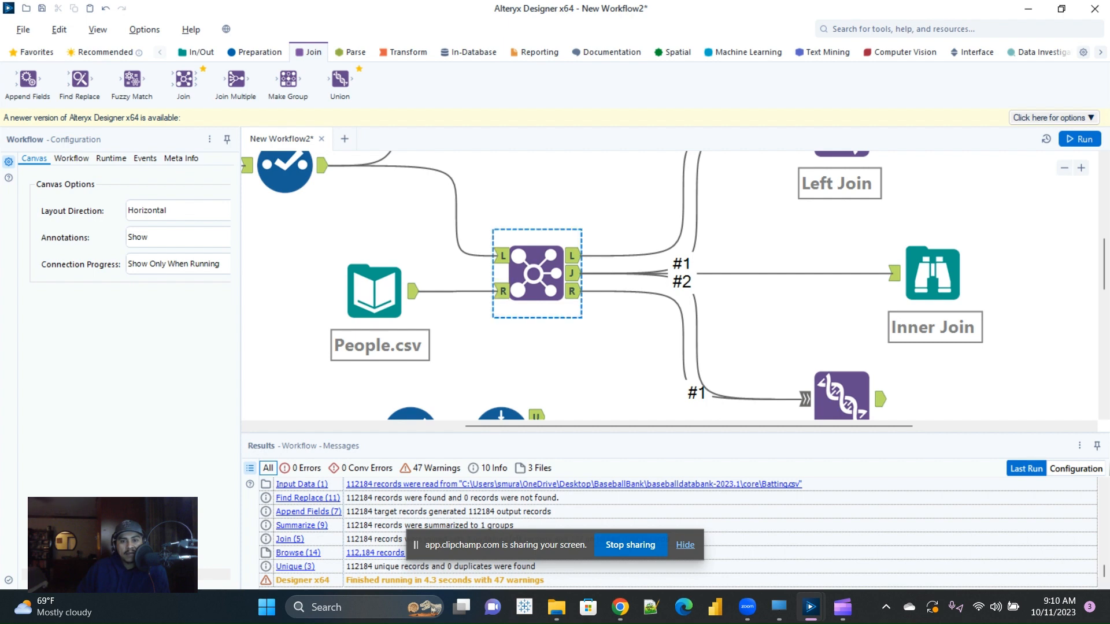
pyautogui.click(536, 273)
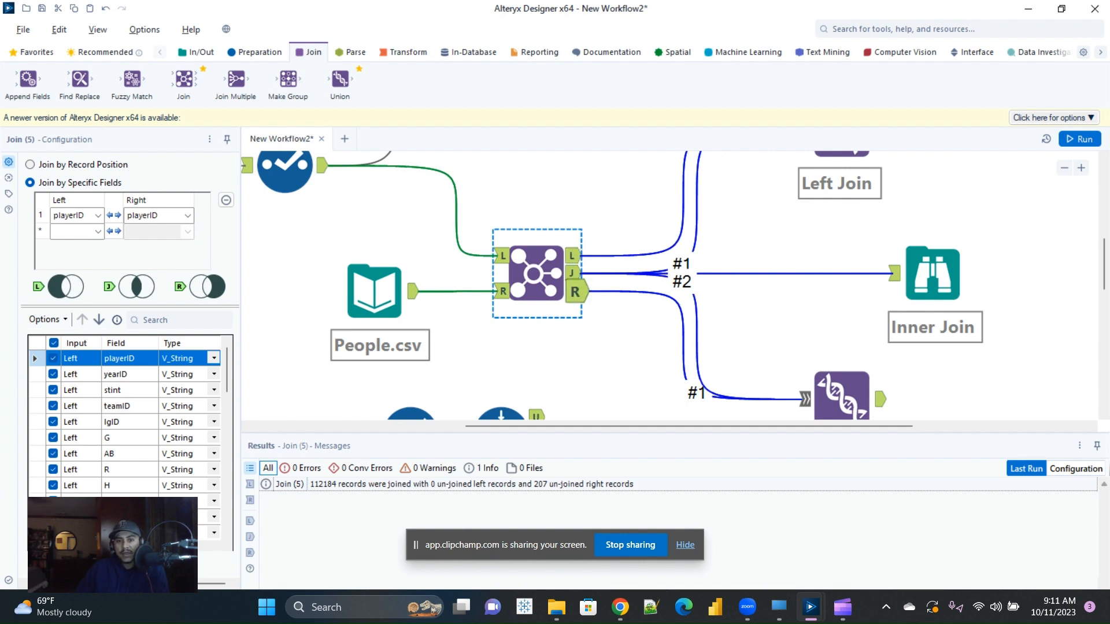
pyautogui.rightClick(547, 249)
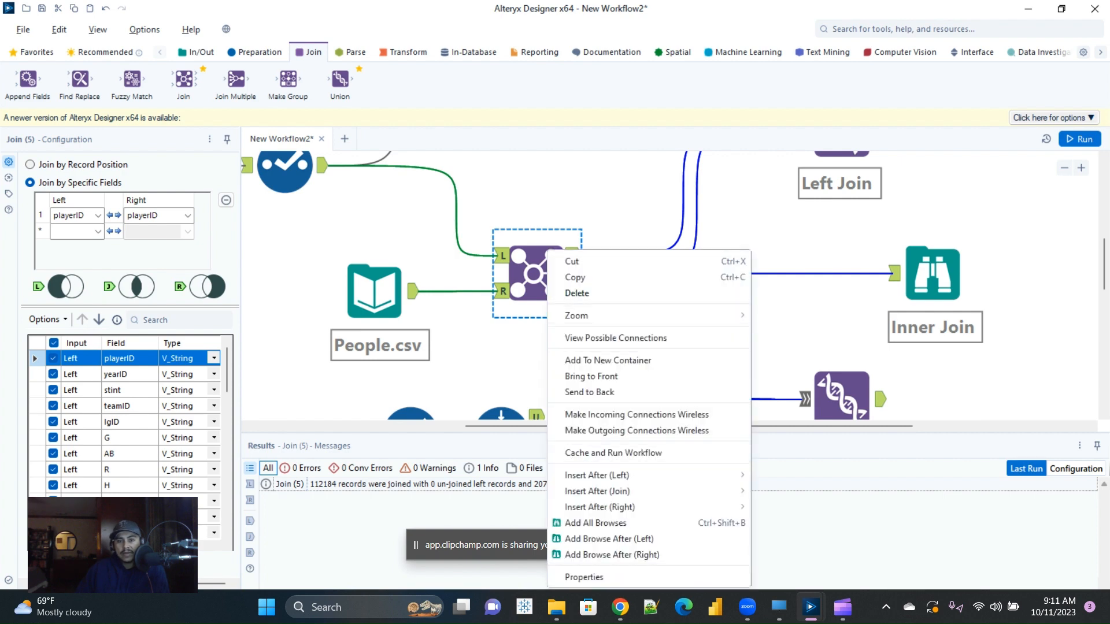
pyautogui.press('Escape')
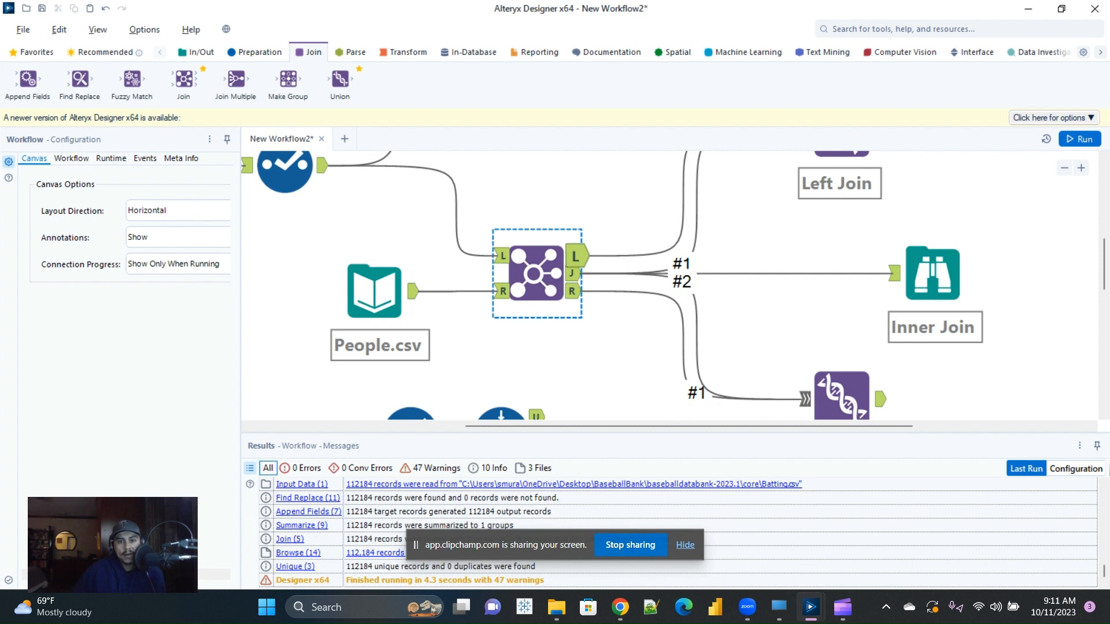
# Step: Inspect the Join tool's left, right and joined outputs, checking the joined records across the Batting and People fields
pyautogui.click(576, 256)
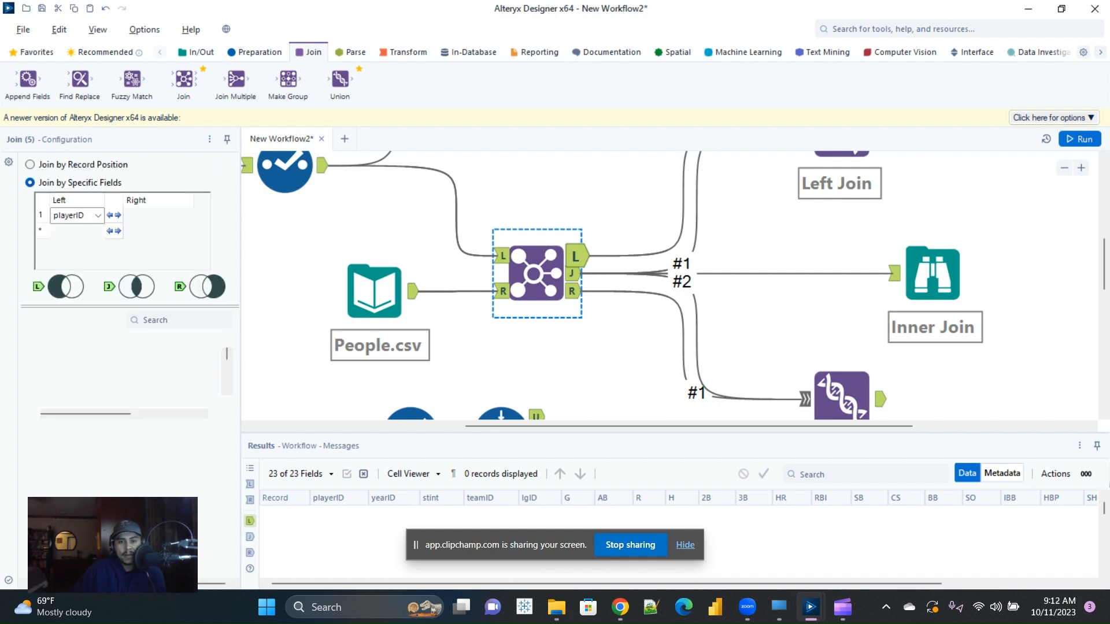
pyautogui.click(575, 291)
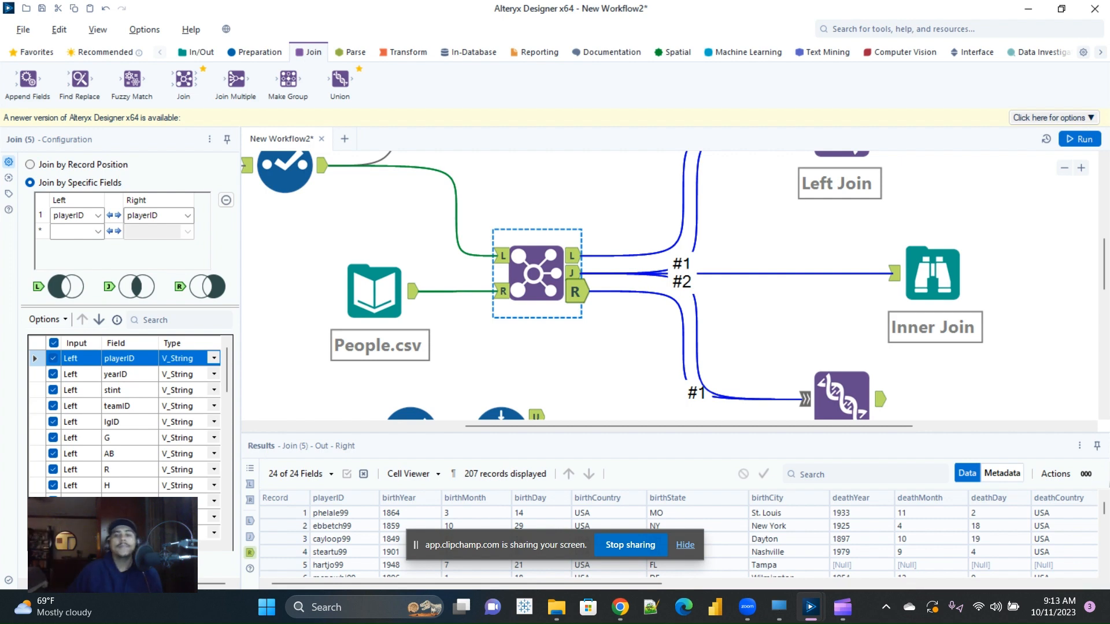
pyautogui.click(575, 274)
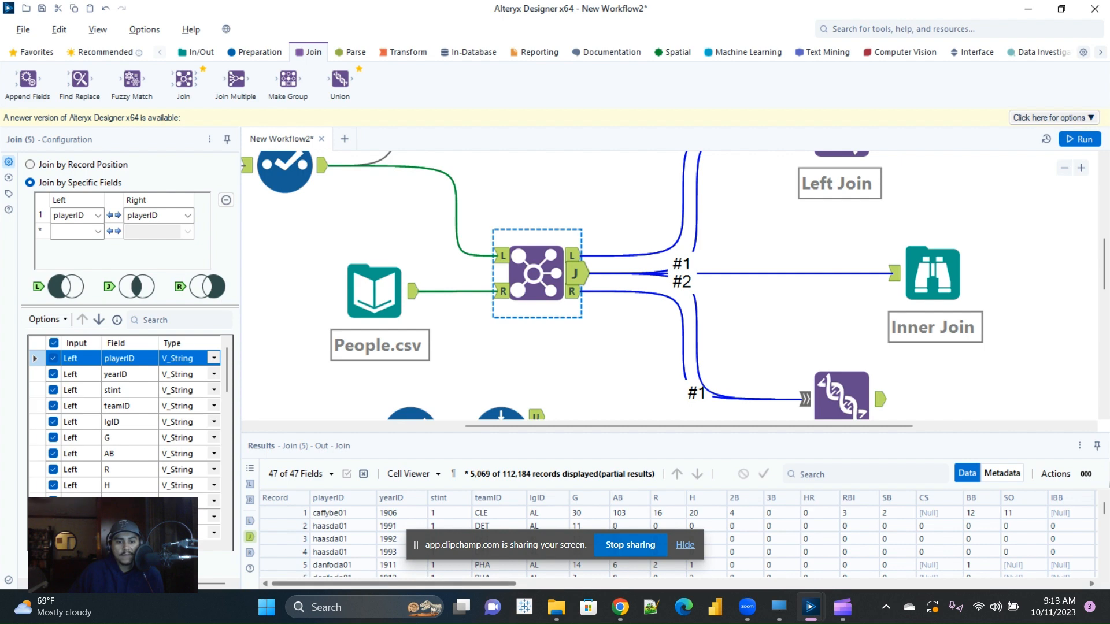
pyautogui.moveTo(393, 584); pyautogui.dragTo(813, 584)
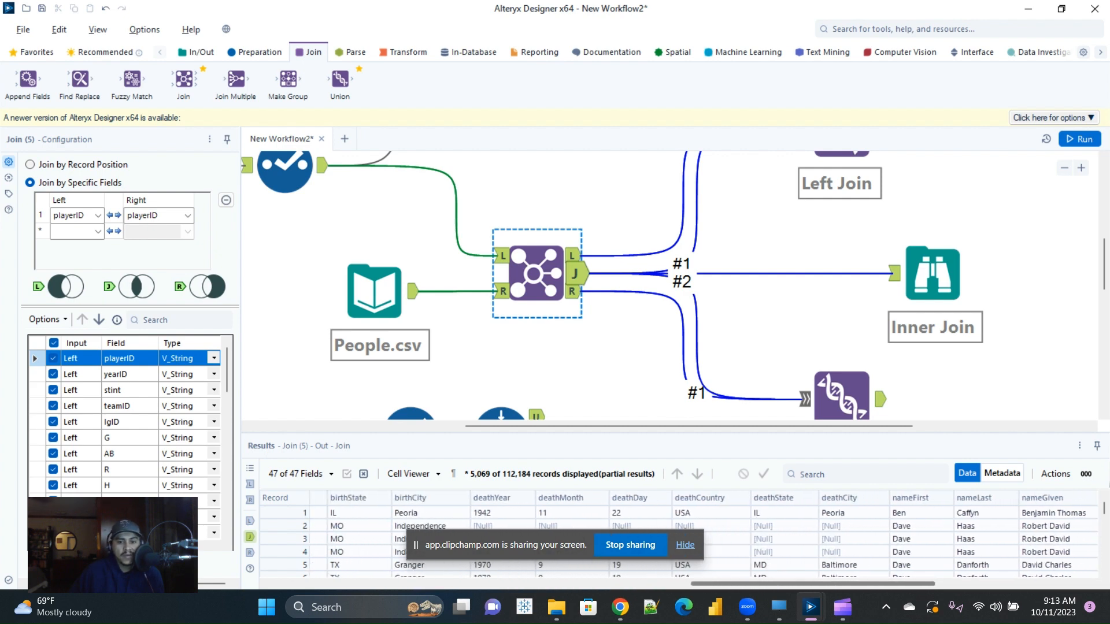
pyautogui.moveTo(813, 584); pyautogui.dragTo(957, 584)
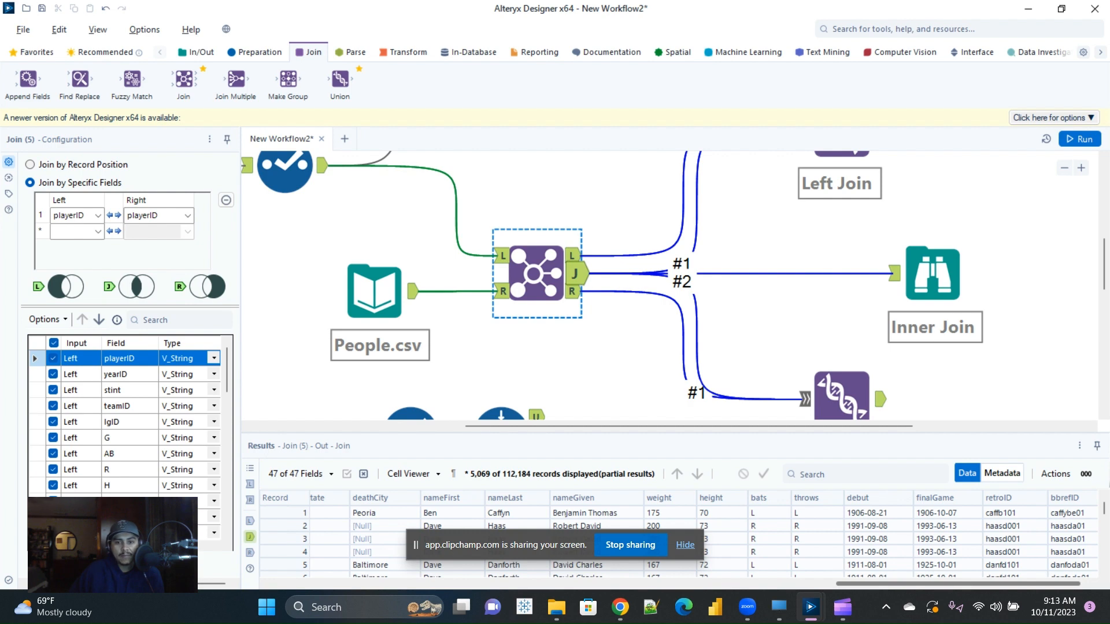
pyautogui.moveTo(957, 583); pyautogui.dragTo(962, 583)
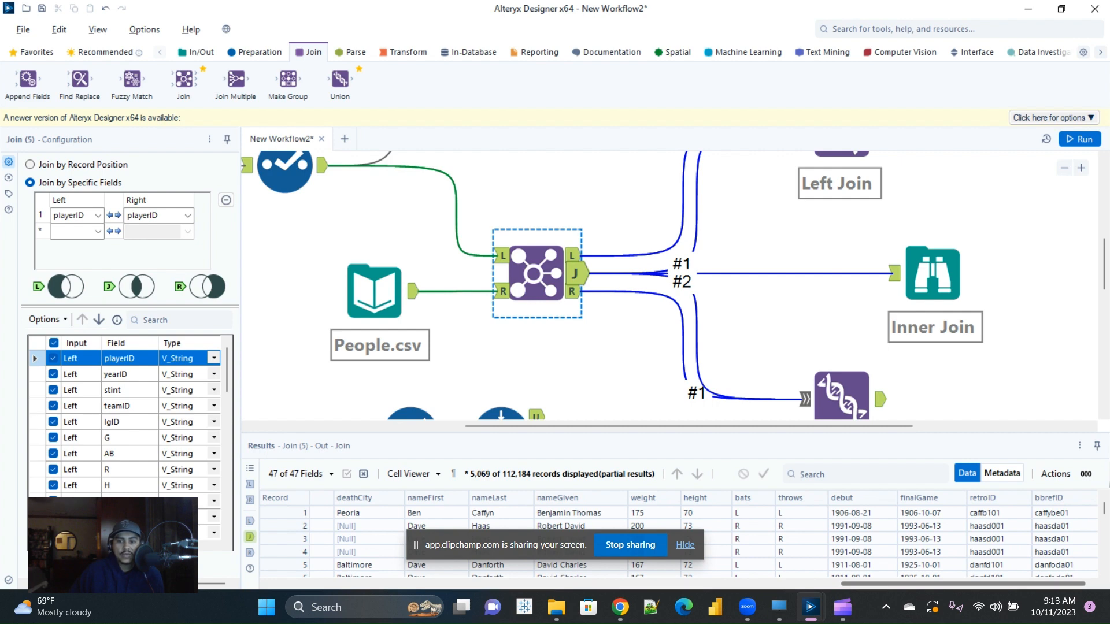
pyautogui.moveTo(963, 584); pyautogui.dragTo(393, 583)
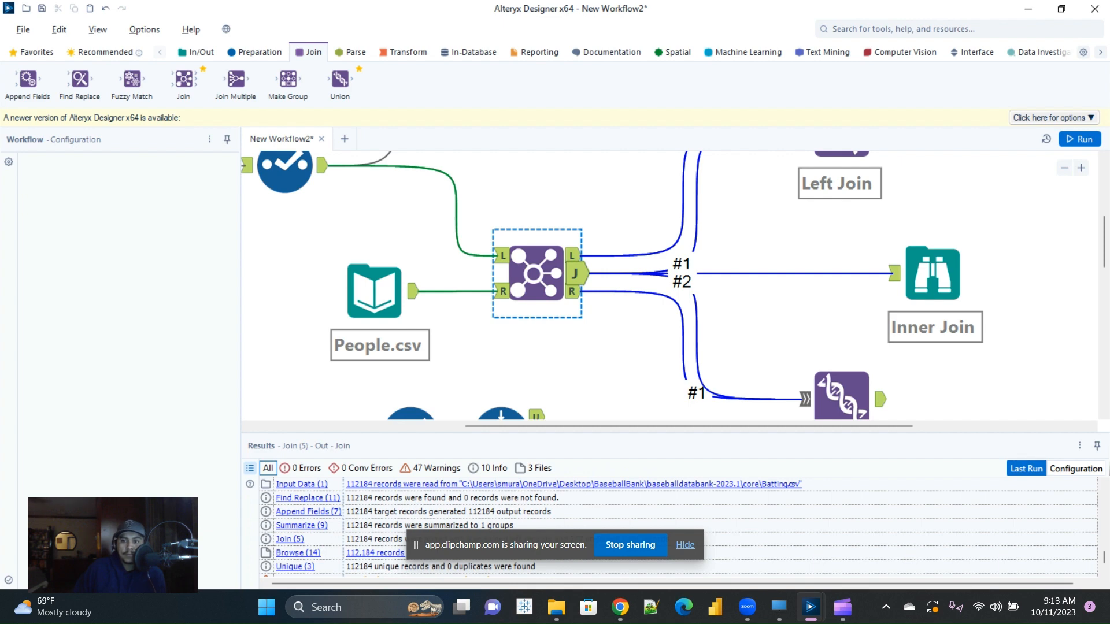
# Step: Inspect the Left Join union's configuration and output, and trace its connections back to the Join tool
pyautogui.click(1064, 167)
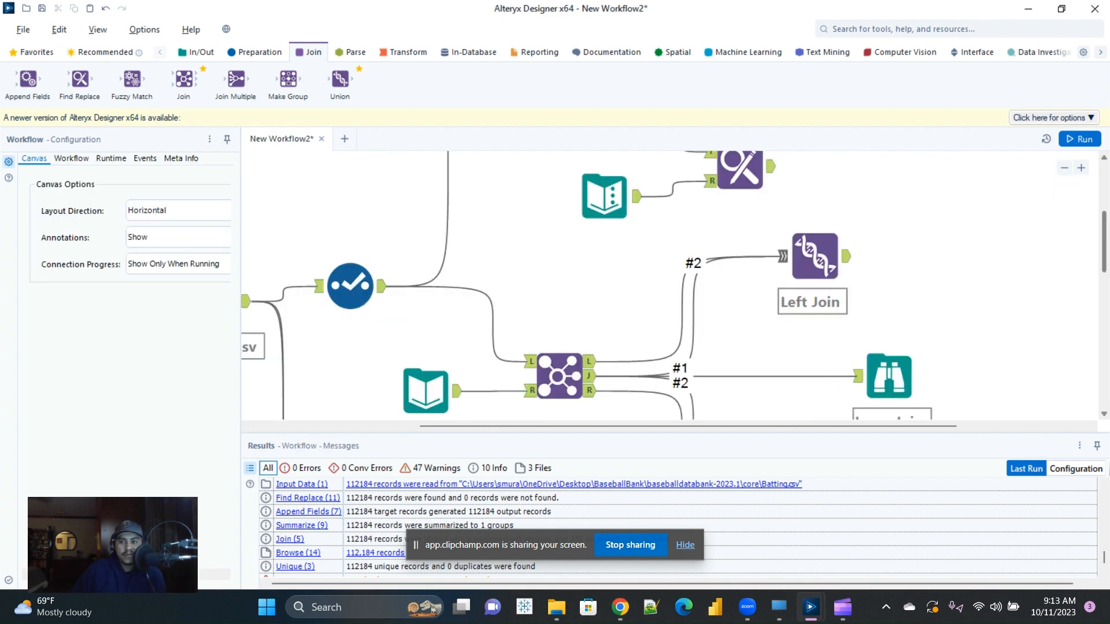
pyautogui.scroll(-1, 839, 241)
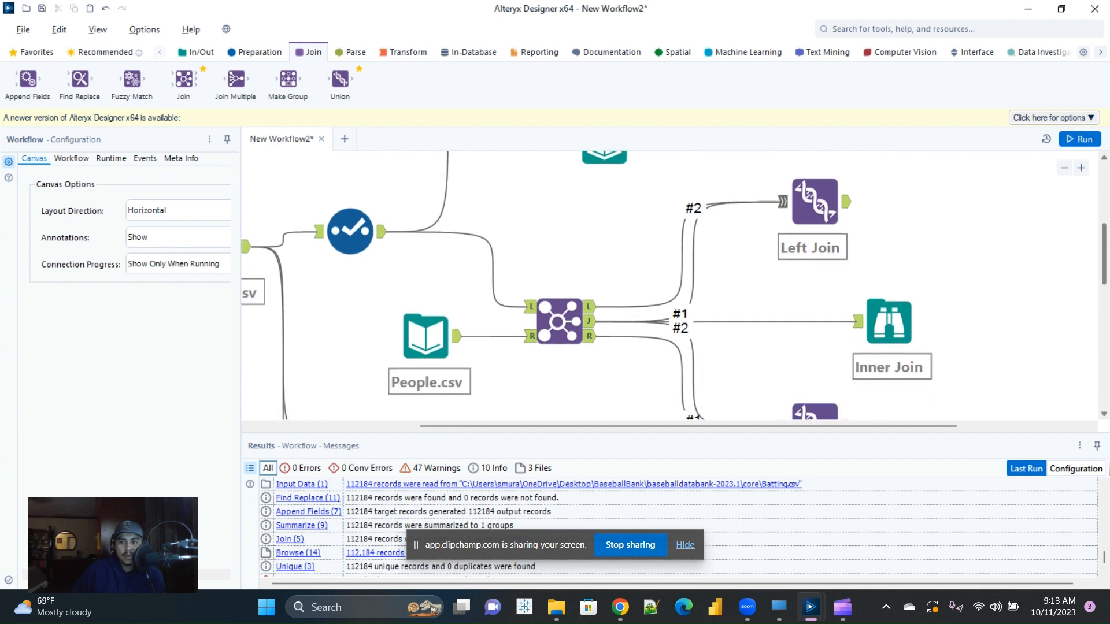
pyautogui.click(815, 202)
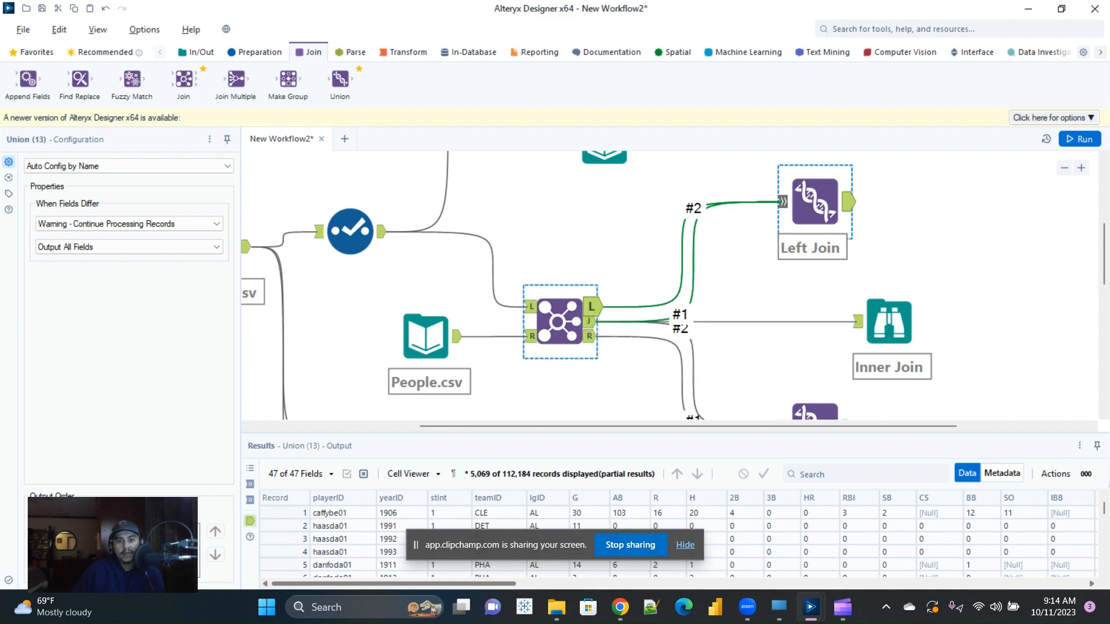
pyautogui.click(665, 298)
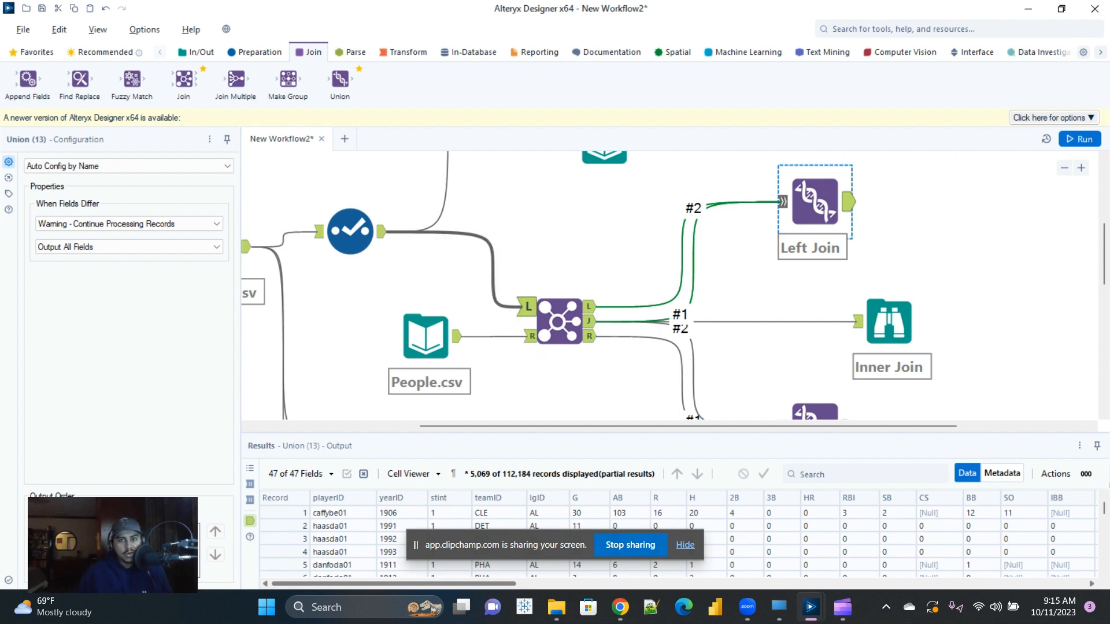
pyautogui.click(526, 307)
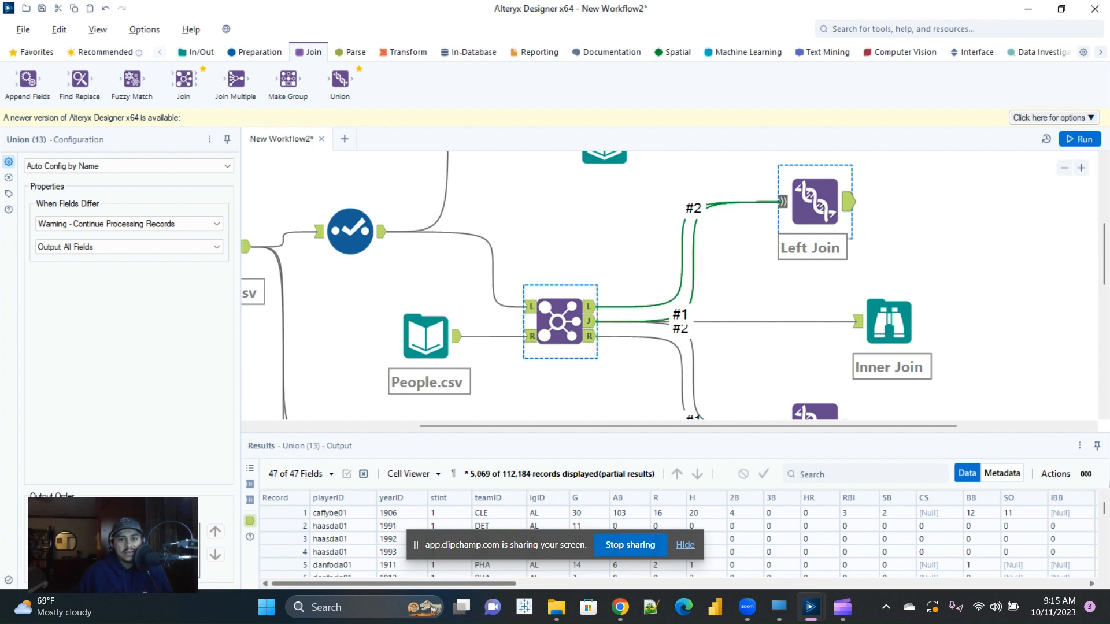
# Step: Check the Join tool's left output and the records in the Inner Join browse
pyautogui.click(591, 306)
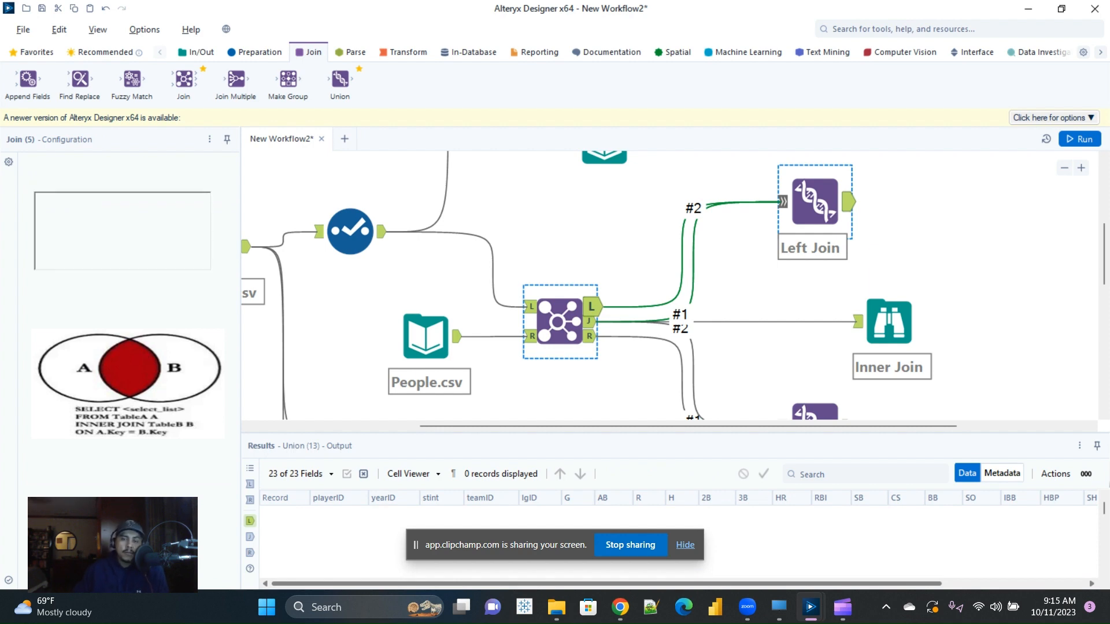
pyautogui.scroll(-2, 671, 286)
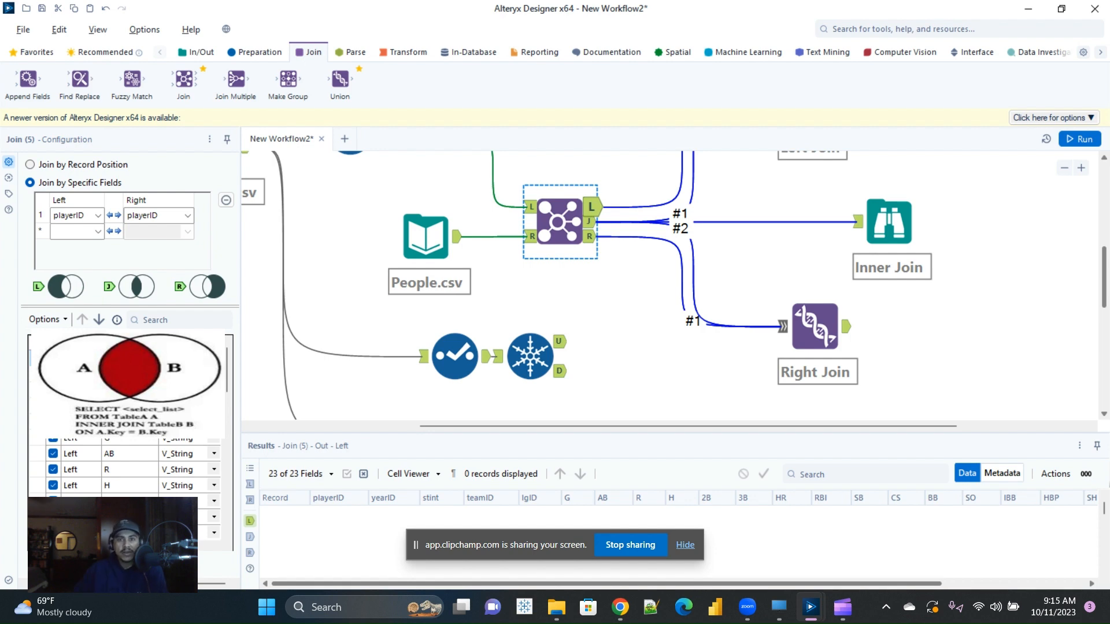
pyautogui.click(889, 222)
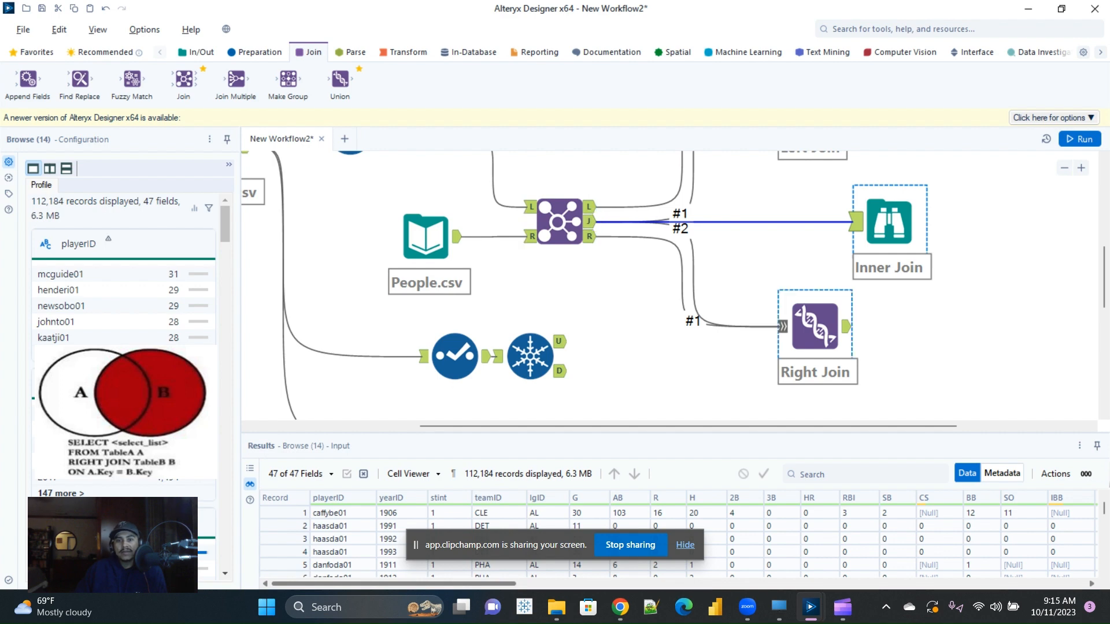
# Step: Compare the Right Join union's output with the Join tool's right input and its J and R outputs
pyautogui.click(814, 326)
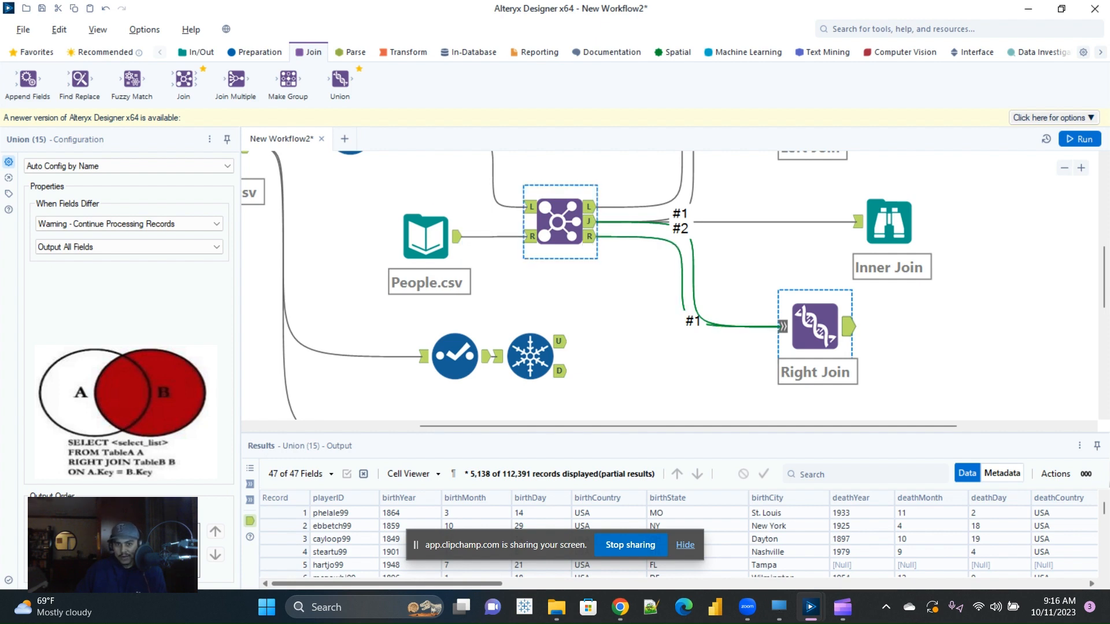
pyautogui.click(528, 236)
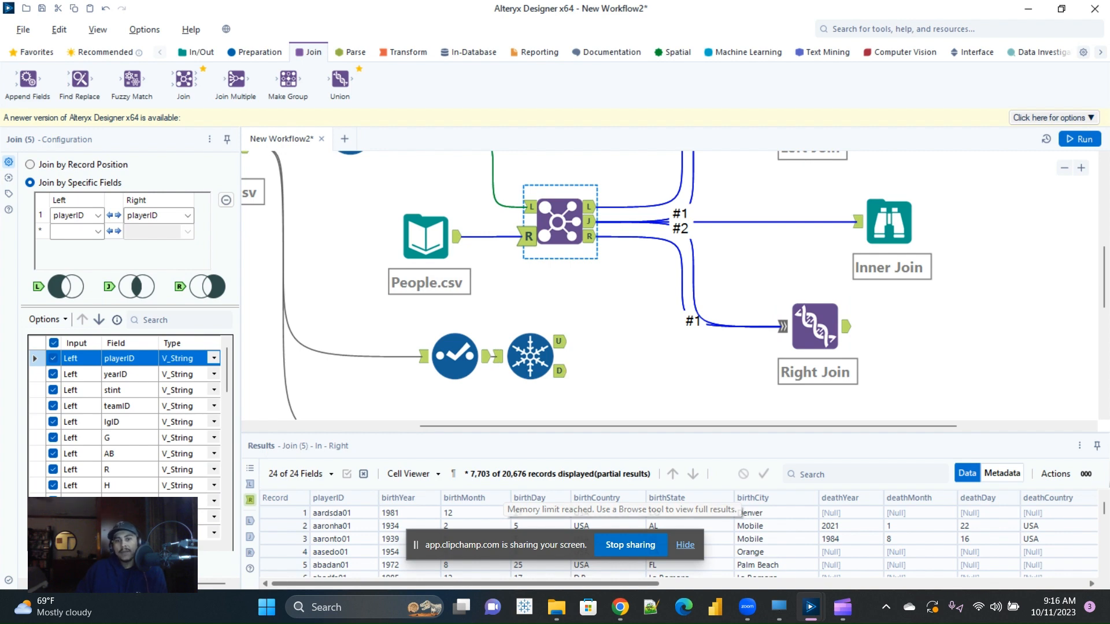
pyautogui.click(590, 221)
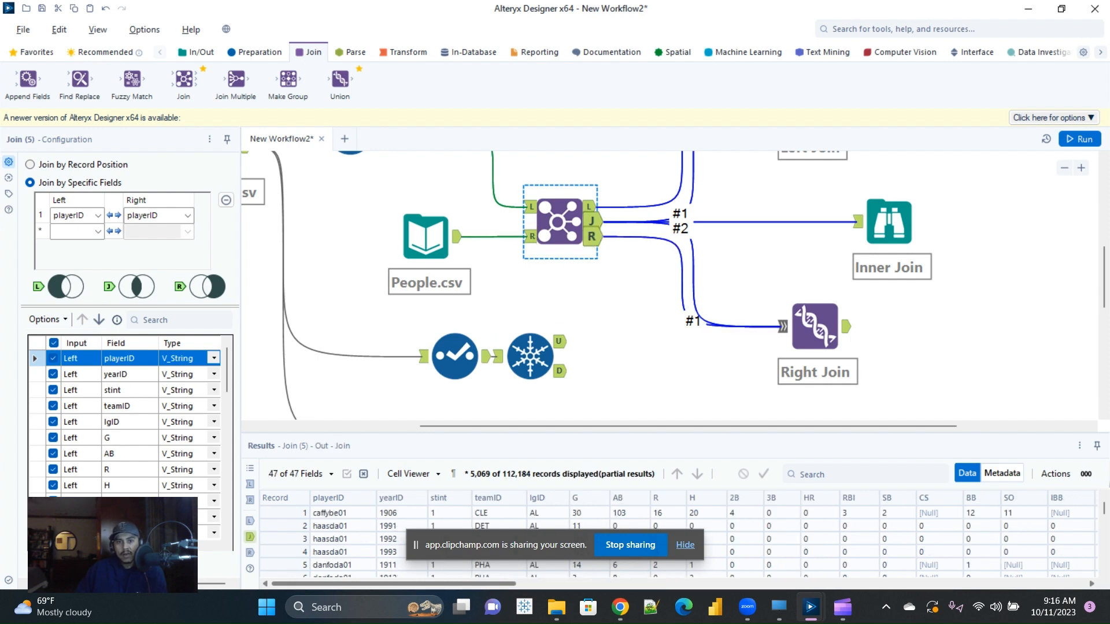
pyautogui.click(591, 236)
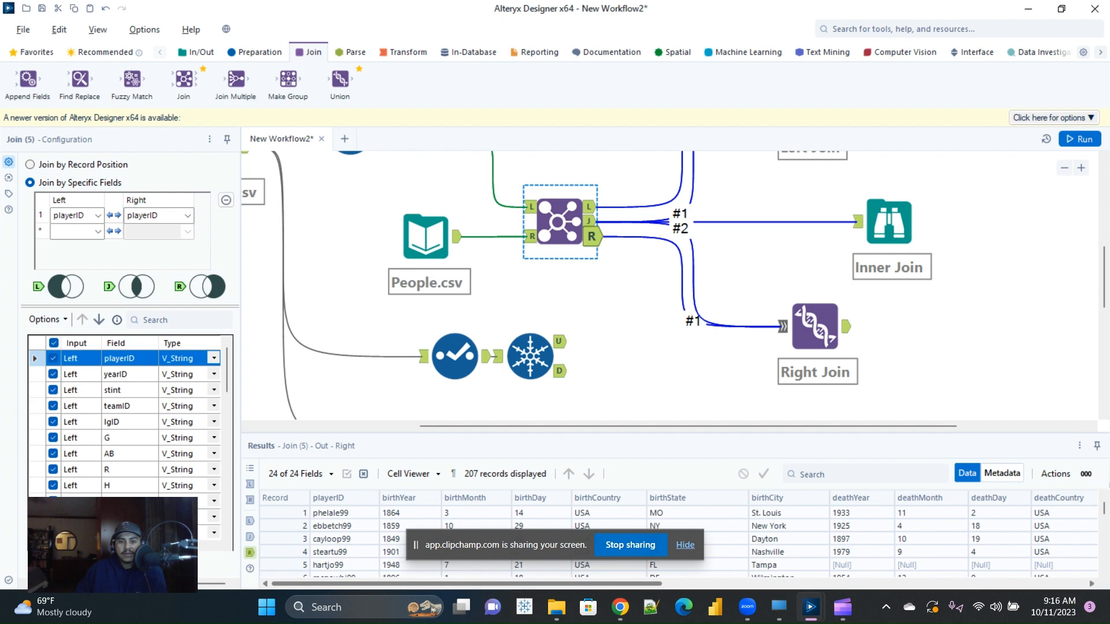
pyautogui.click(591, 220)
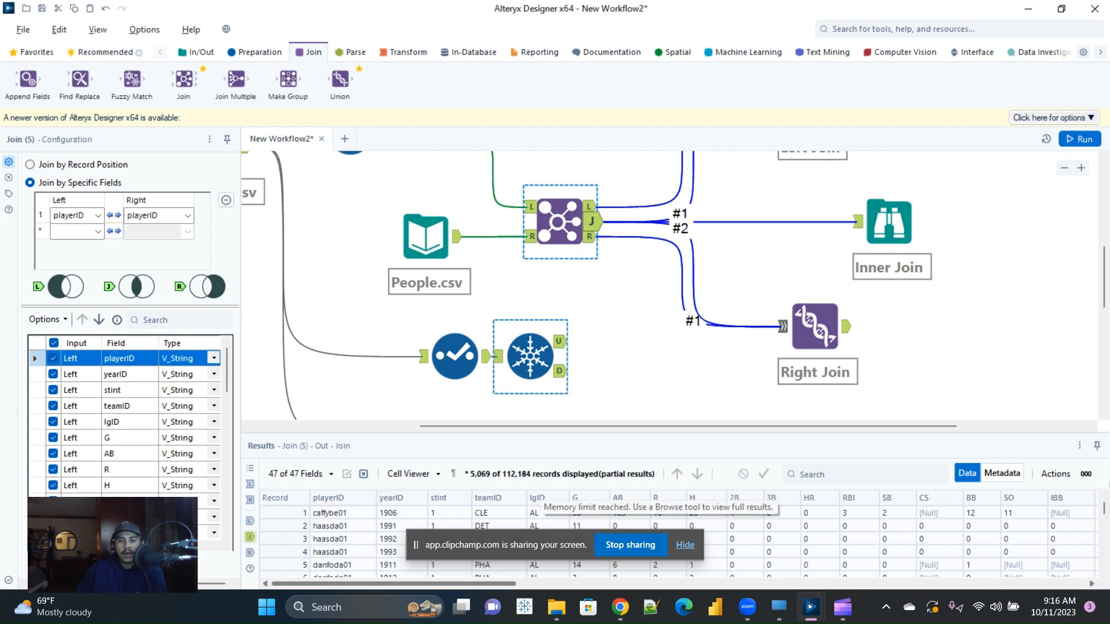
pyautogui.click(847, 327)
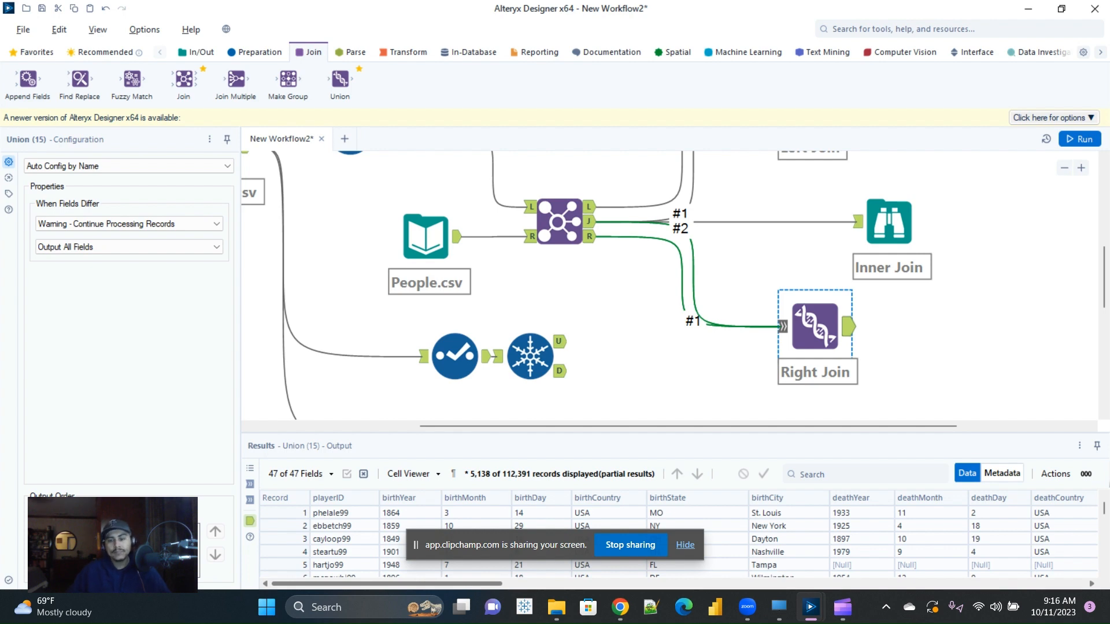
pyautogui.scroll(2, 669, 286)
pyautogui.scroll(-1, 669, 286)
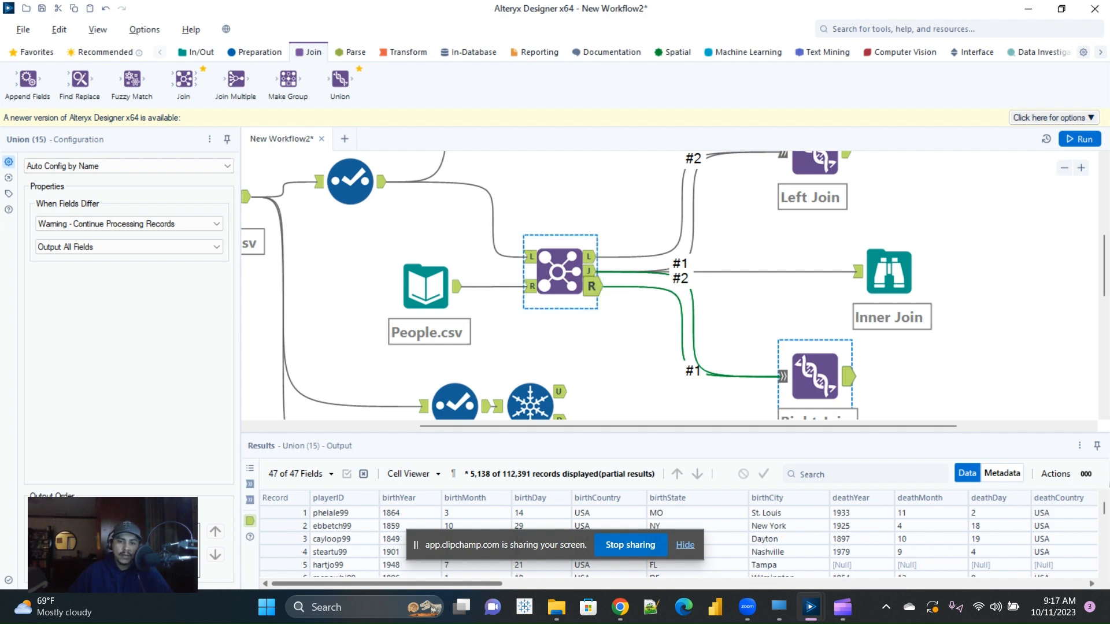
pyautogui.click(592, 286)
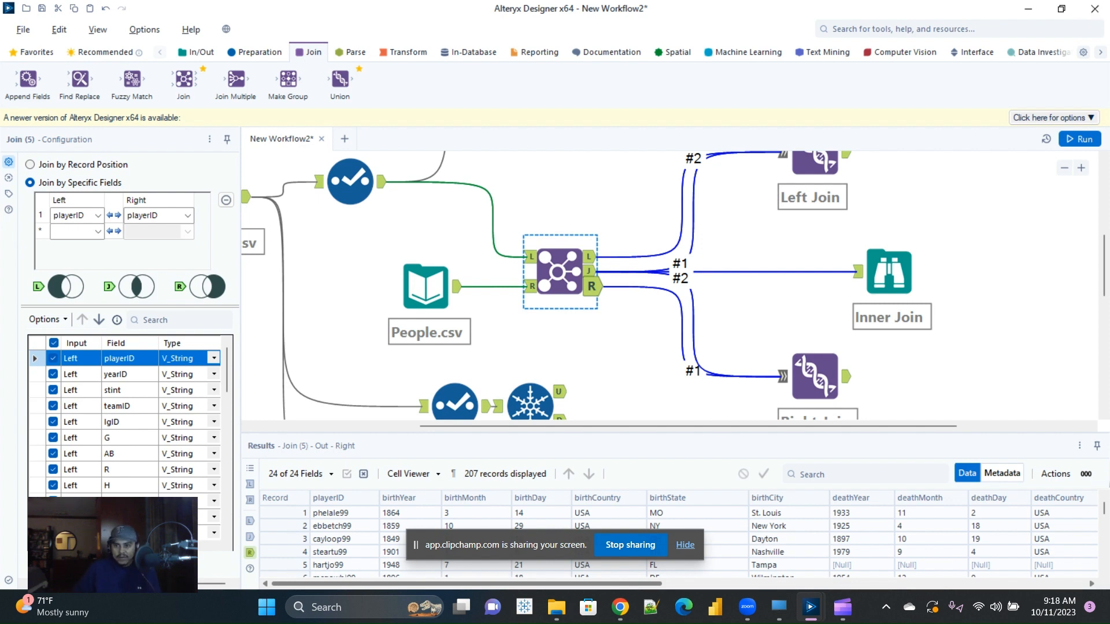
# Step: Examine the Append Fields tool, its Append_Field text input and the Batting records feeding it from the Select tool
pyautogui.click(1064, 167)
pyautogui.click(1064, 168)
pyautogui.click(1065, 168)
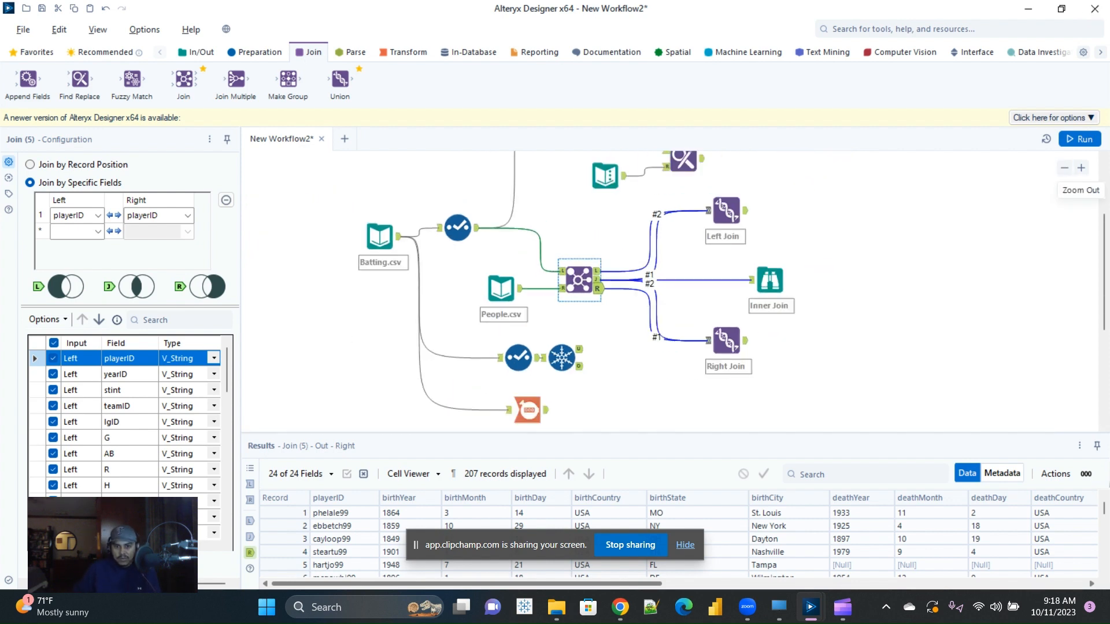
pyautogui.scroll(2, 670, 289)
pyautogui.scroll(2, 607, 217)
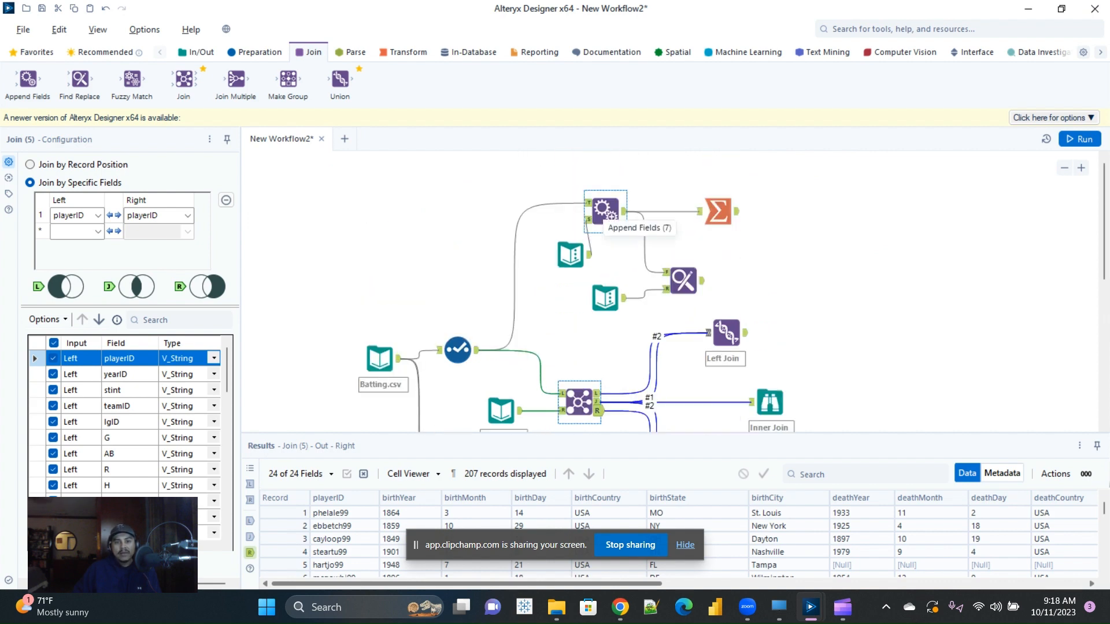
pyautogui.click(605, 211)
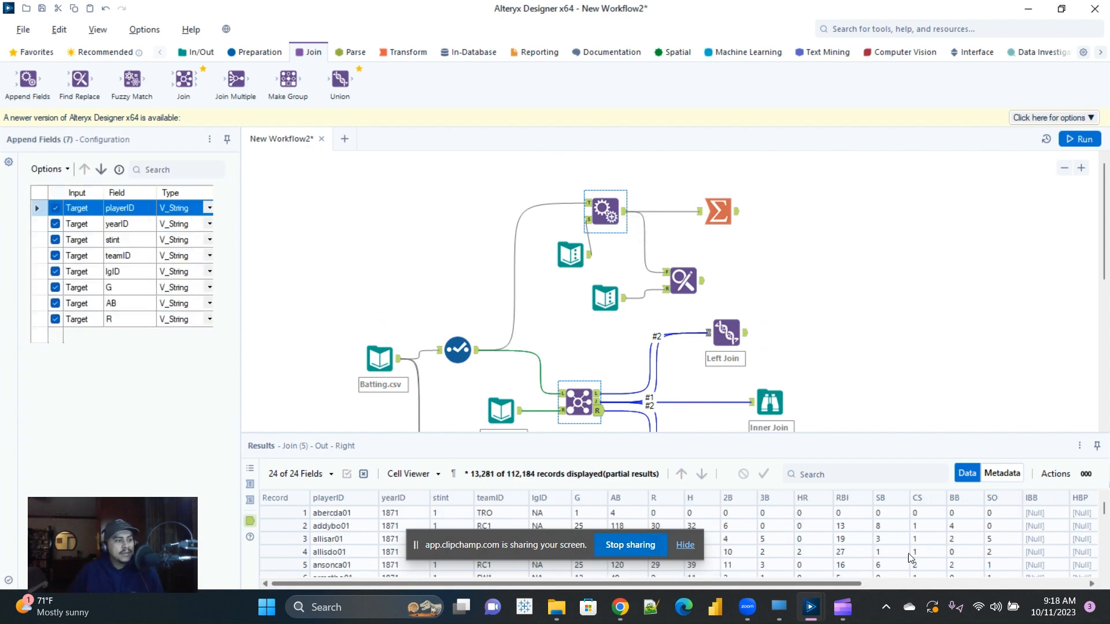
pyautogui.click(571, 254)
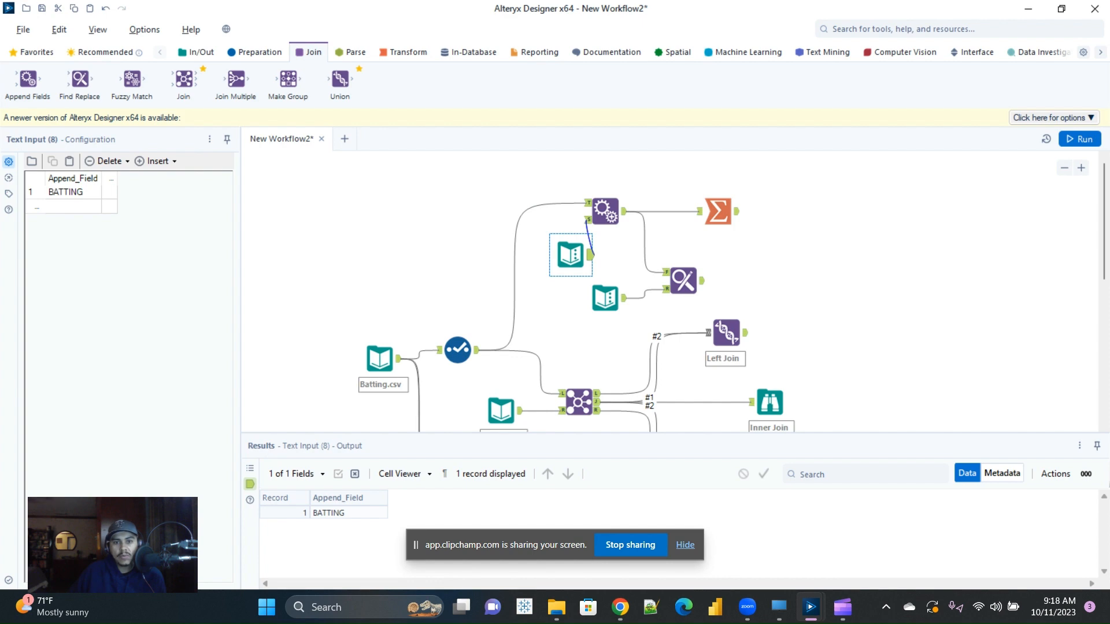
pyautogui.click(505, 348)
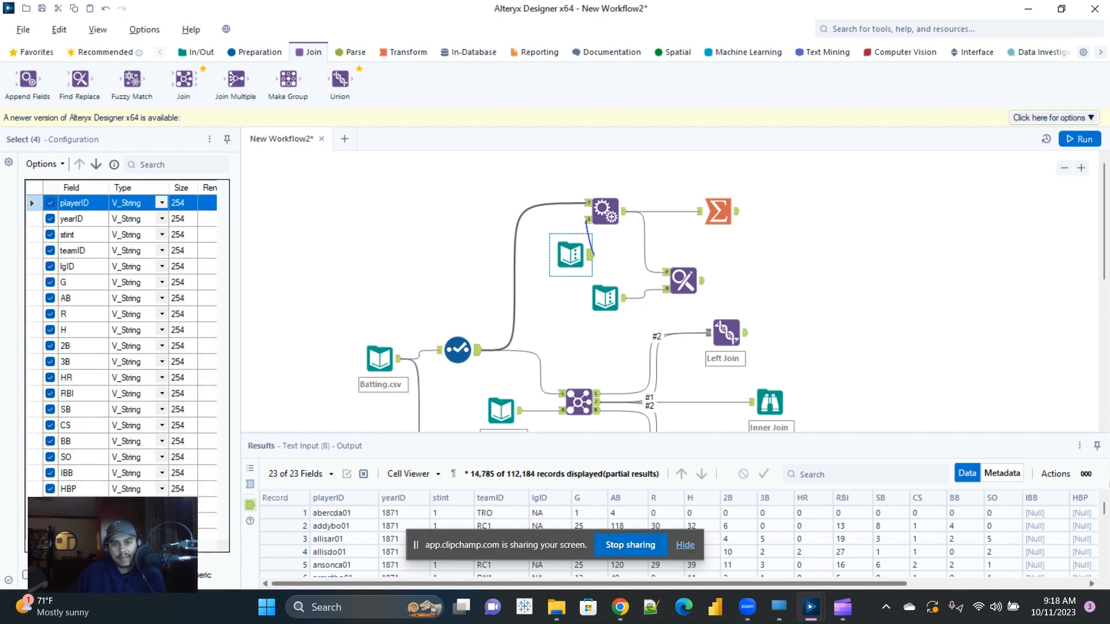
# Step: Check the Append_Field column in the Append Fields output and the Summarize tool's count of that field
pyautogui.click(625, 211)
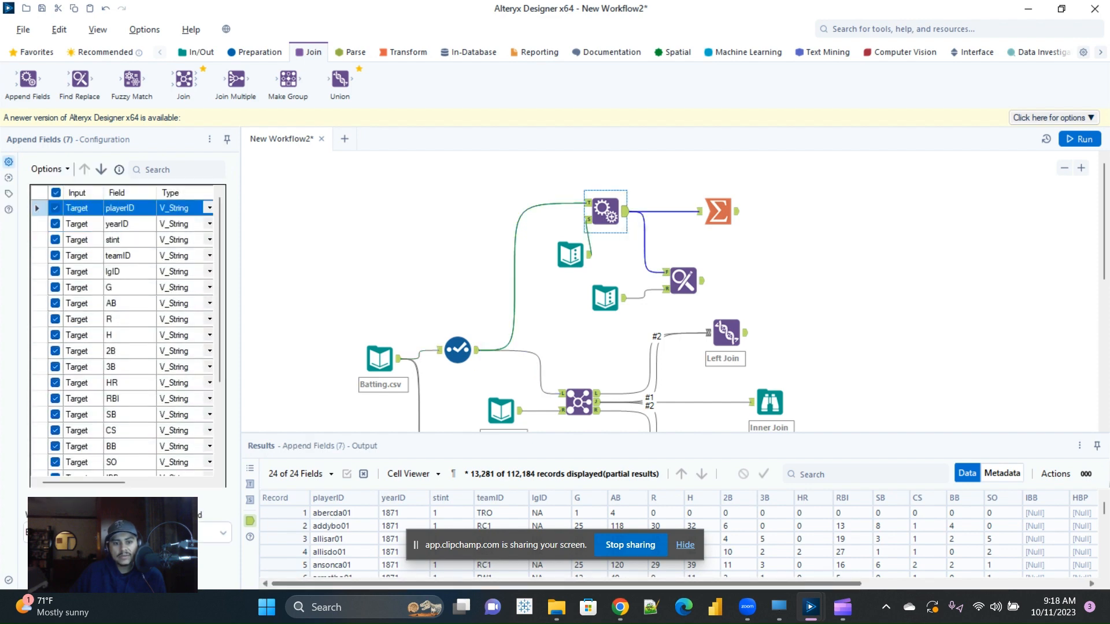
pyautogui.hscroll(5, 679, 538)
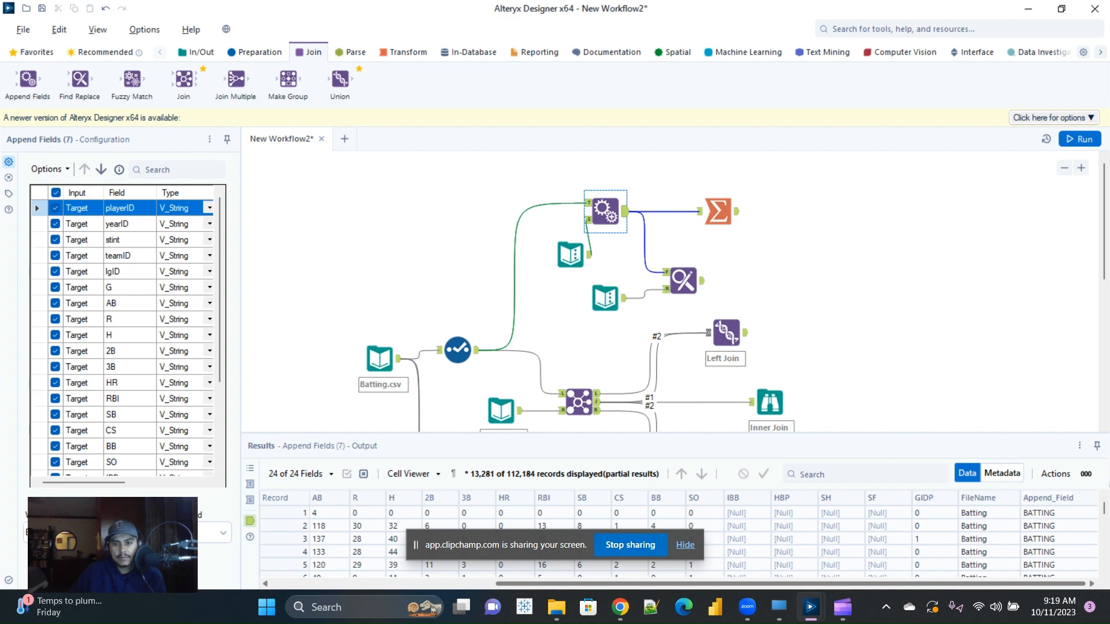
pyautogui.click(718, 212)
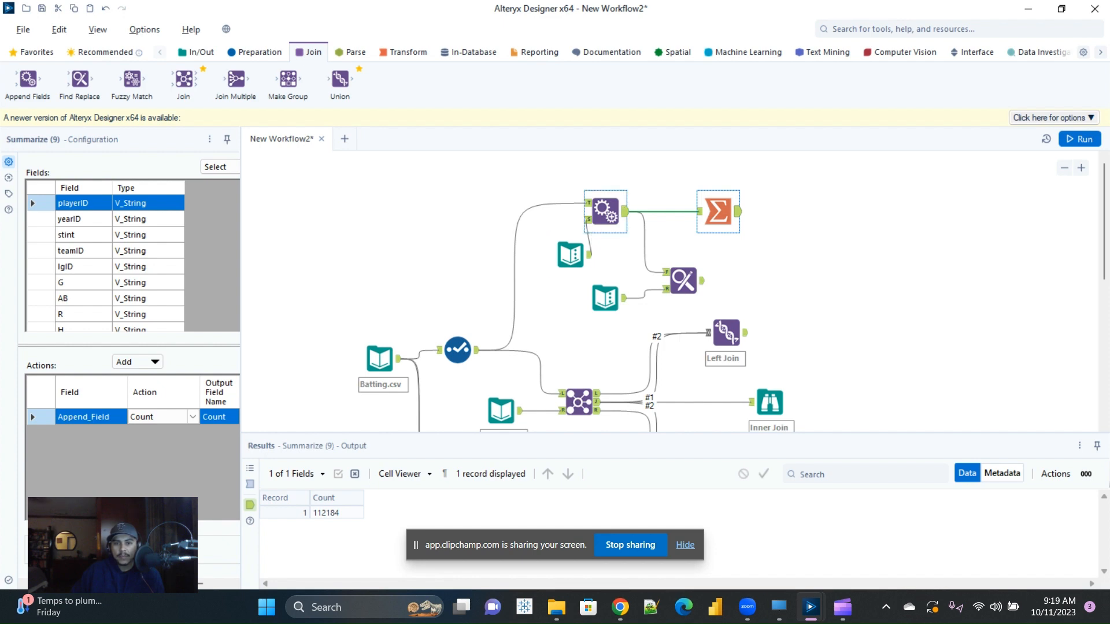
pyautogui.click(605, 211)
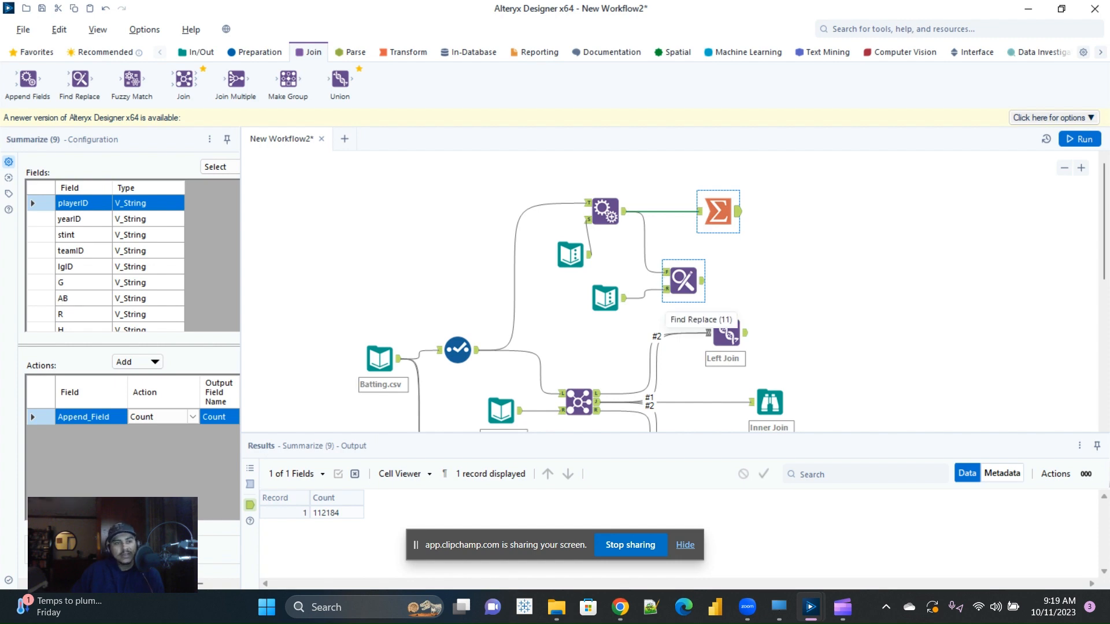
# Step: Review the Find Replace configuration, its find and change text input, and the Append_Field column in its target input
pyautogui.click(682, 282)
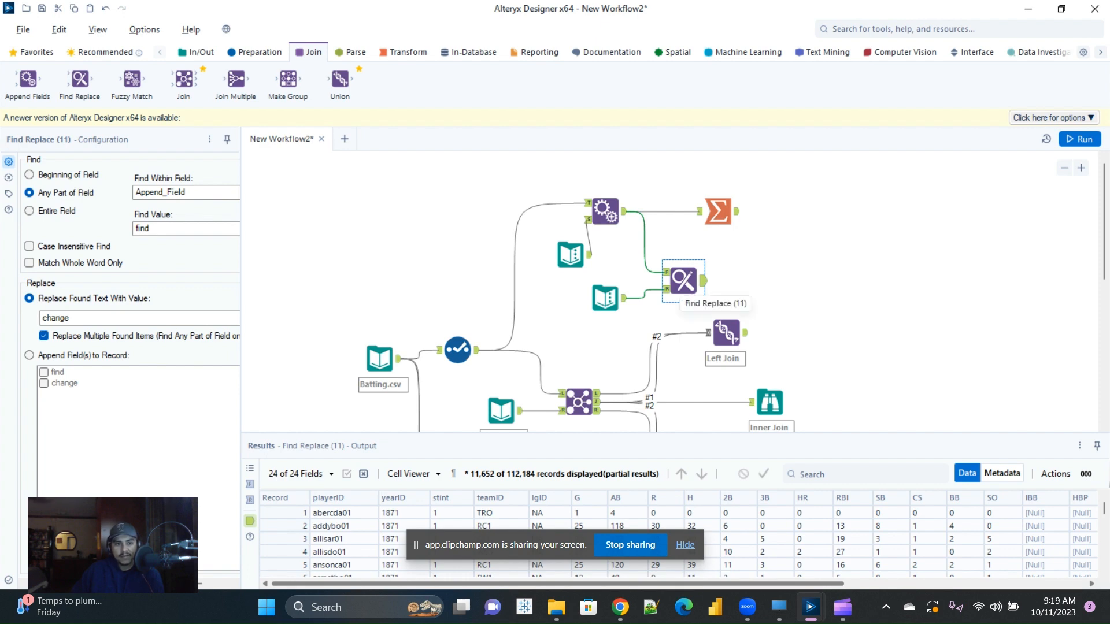
pyautogui.click(604, 298)
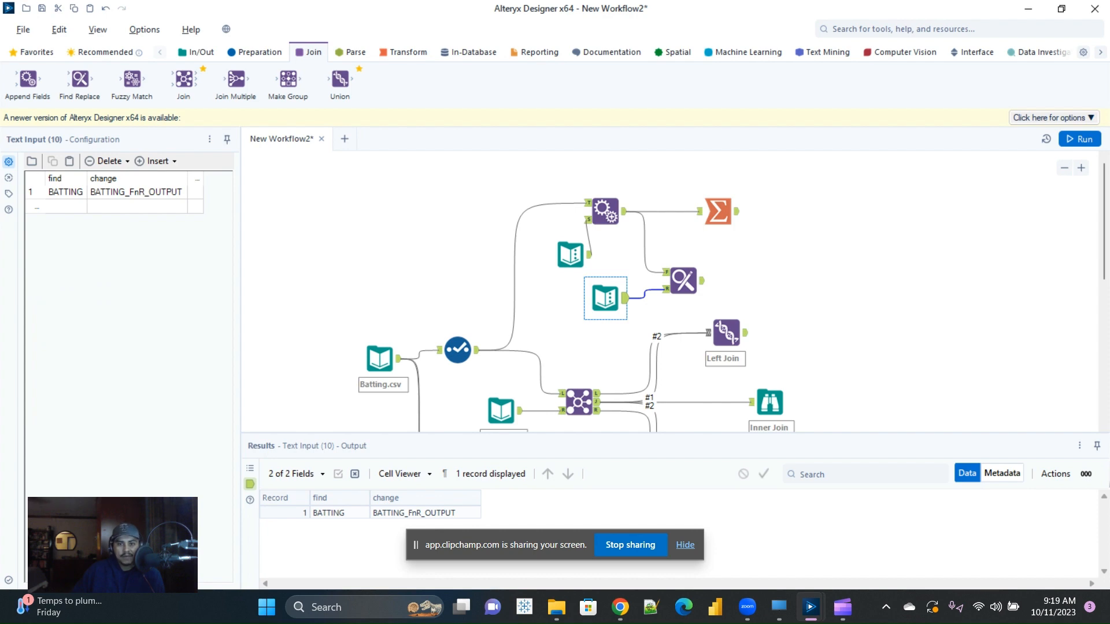
pyautogui.click(684, 281)
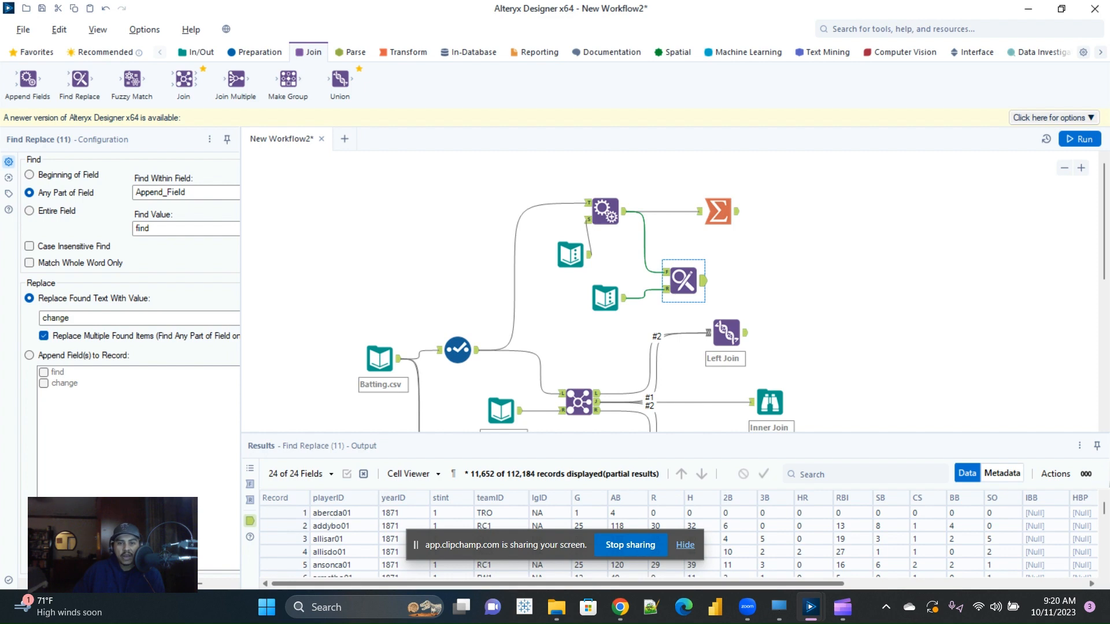
pyautogui.click(665, 273)
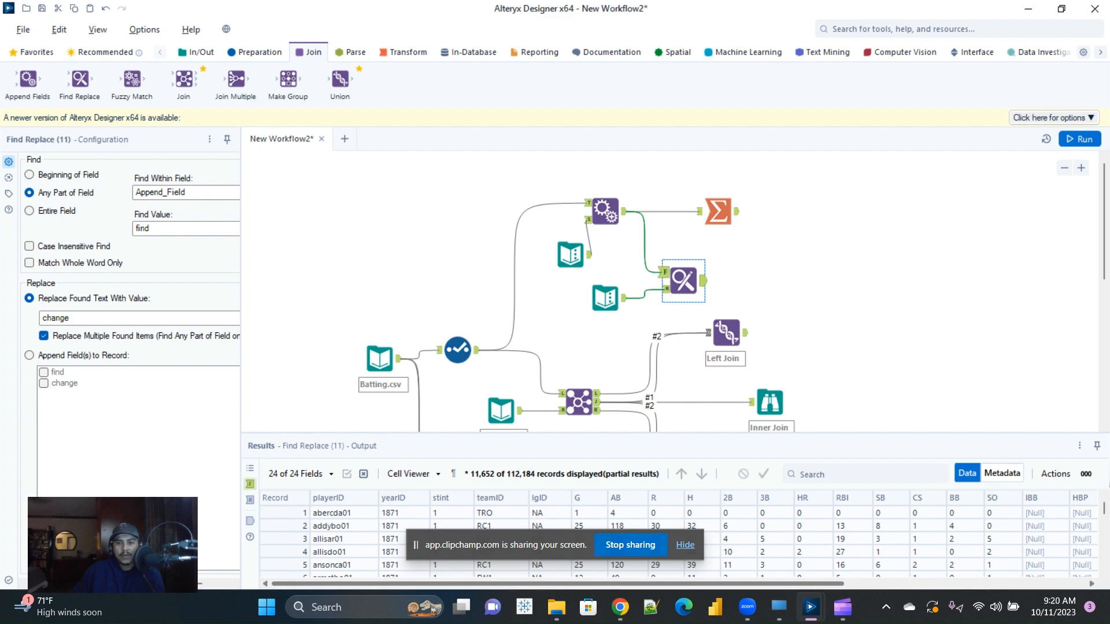
pyautogui.moveTo(682, 584); pyautogui.dragTo(908, 584)
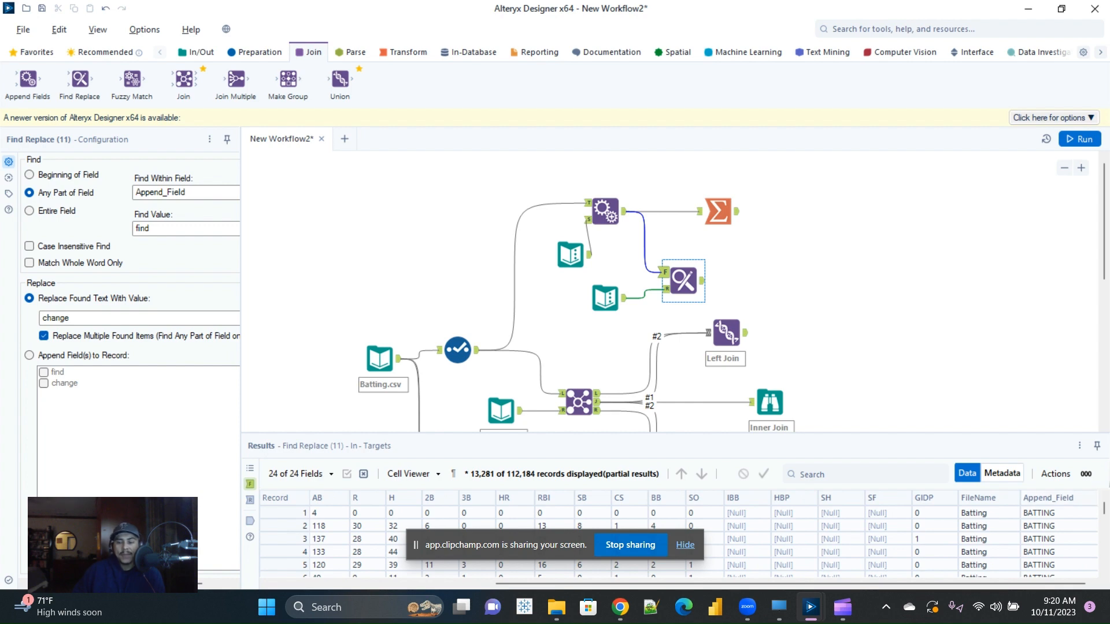
# Step: Compare the find and change lookup values with the Append_Field column in the Find Replace output
pyautogui.click(605, 299)
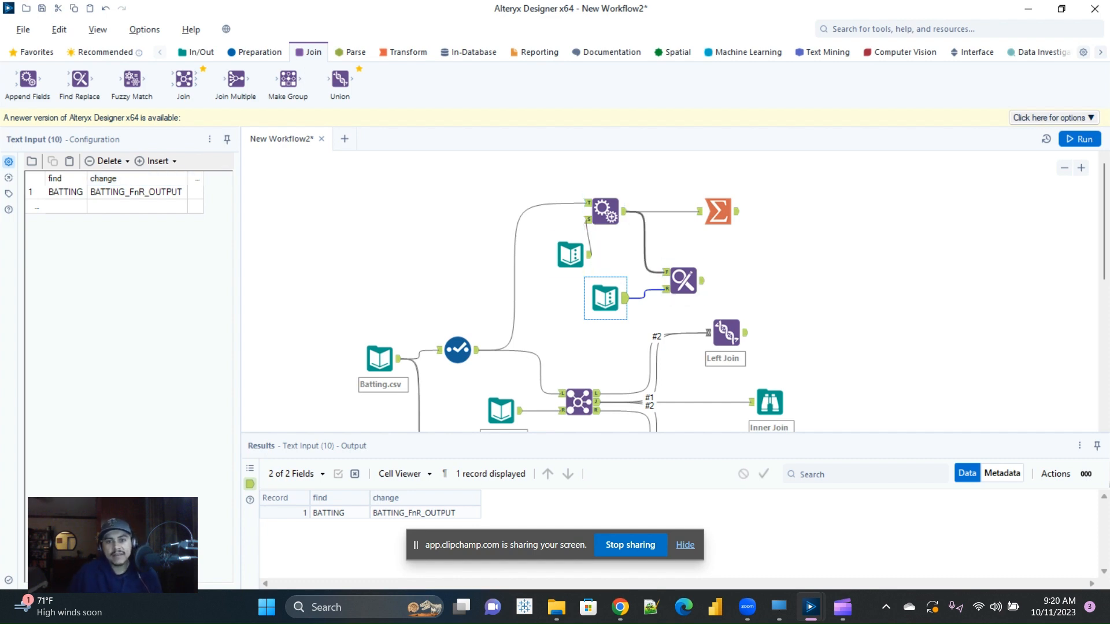
pyautogui.click(644, 233)
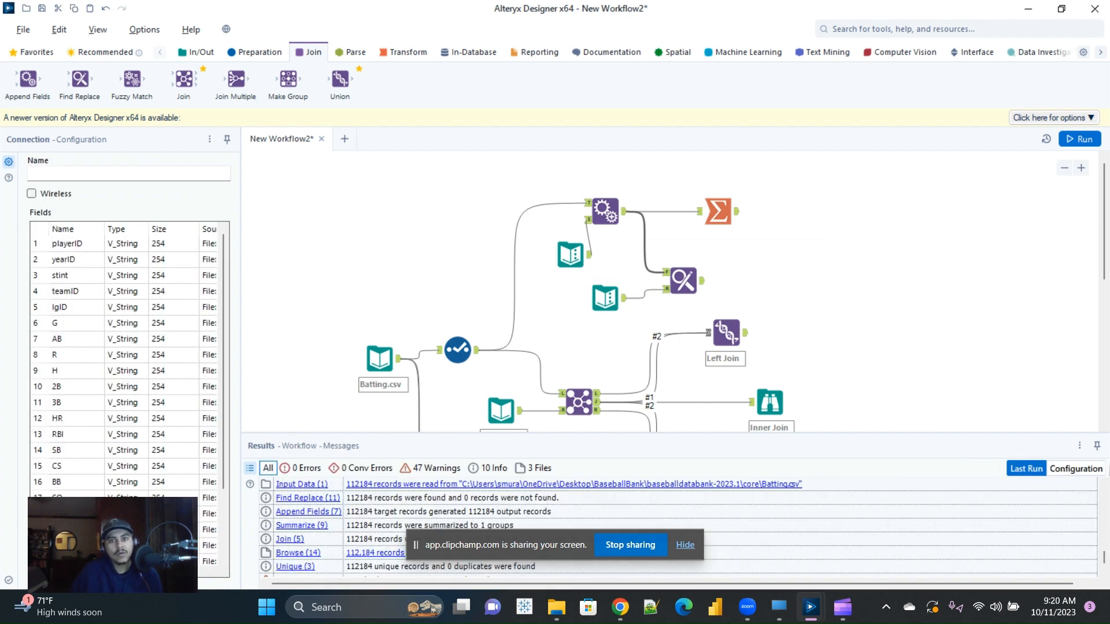
pyautogui.click(683, 281)
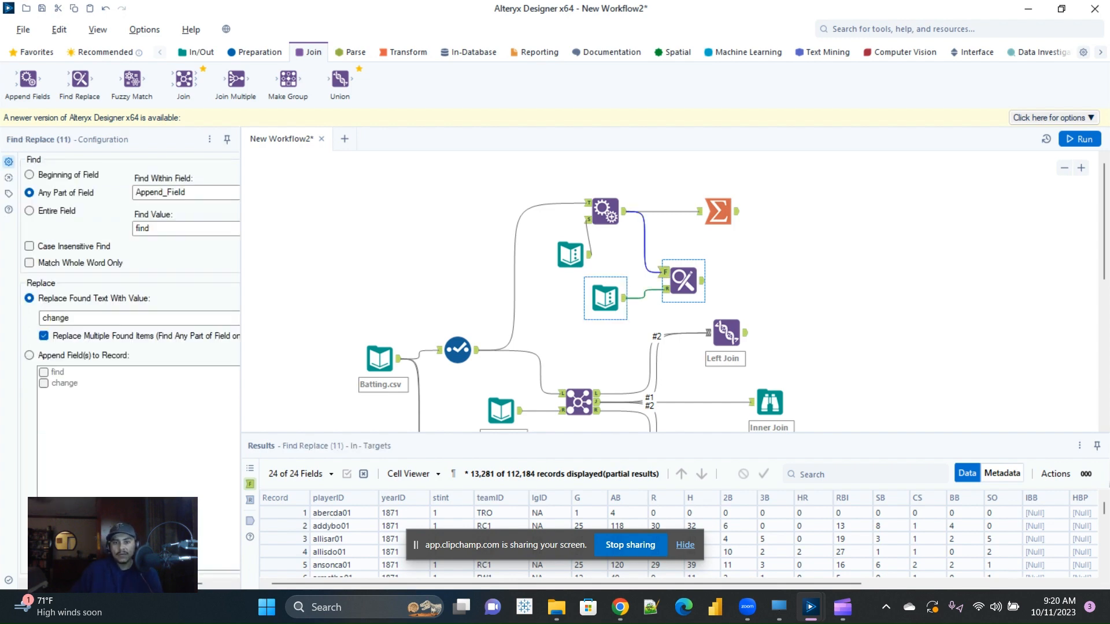
pyautogui.click(606, 297)
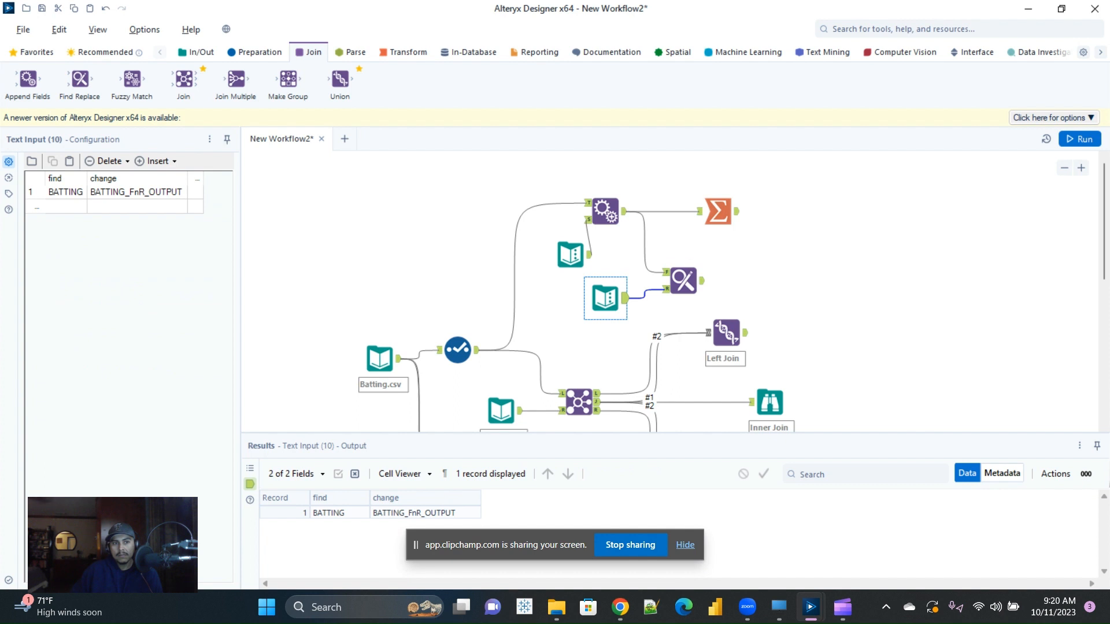
pyautogui.click(683, 282)
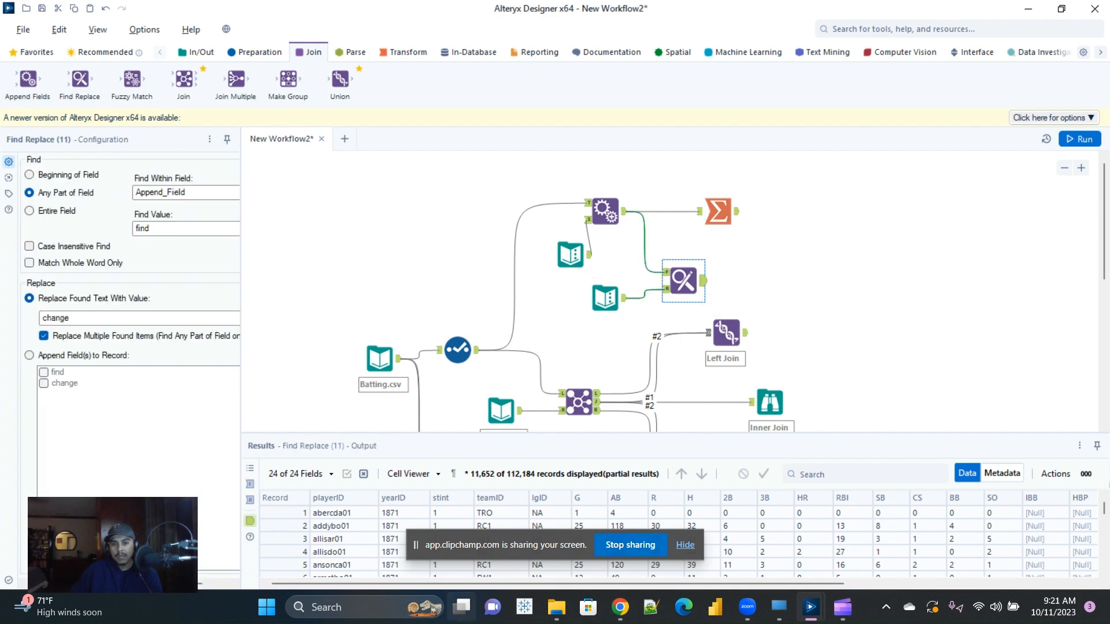
pyautogui.moveTo(469, 584); pyautogui.dragTo(716, 584)
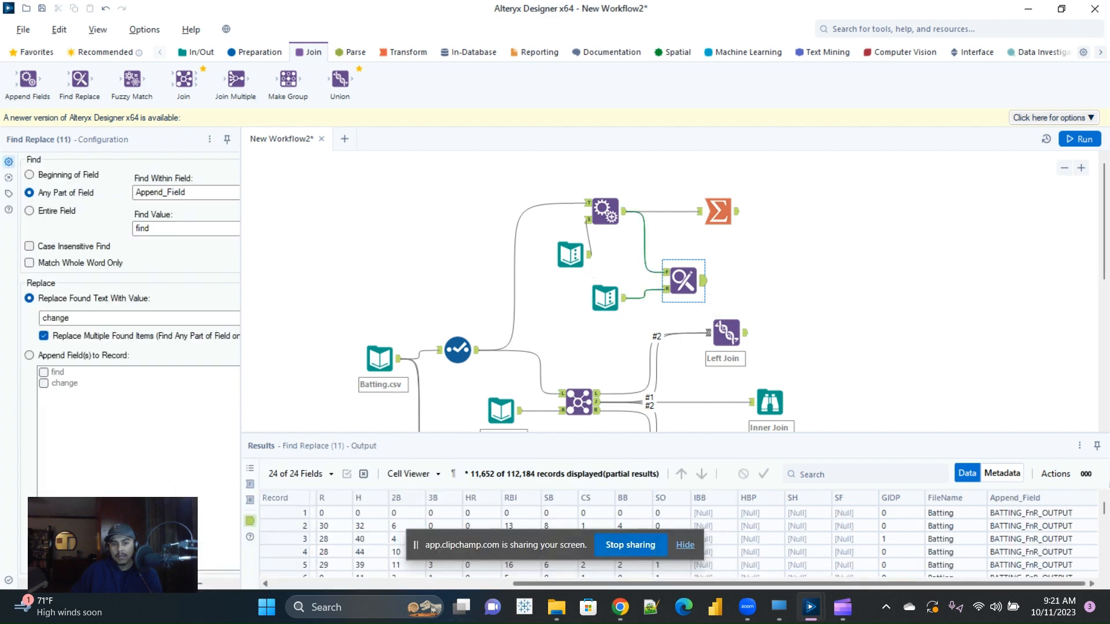